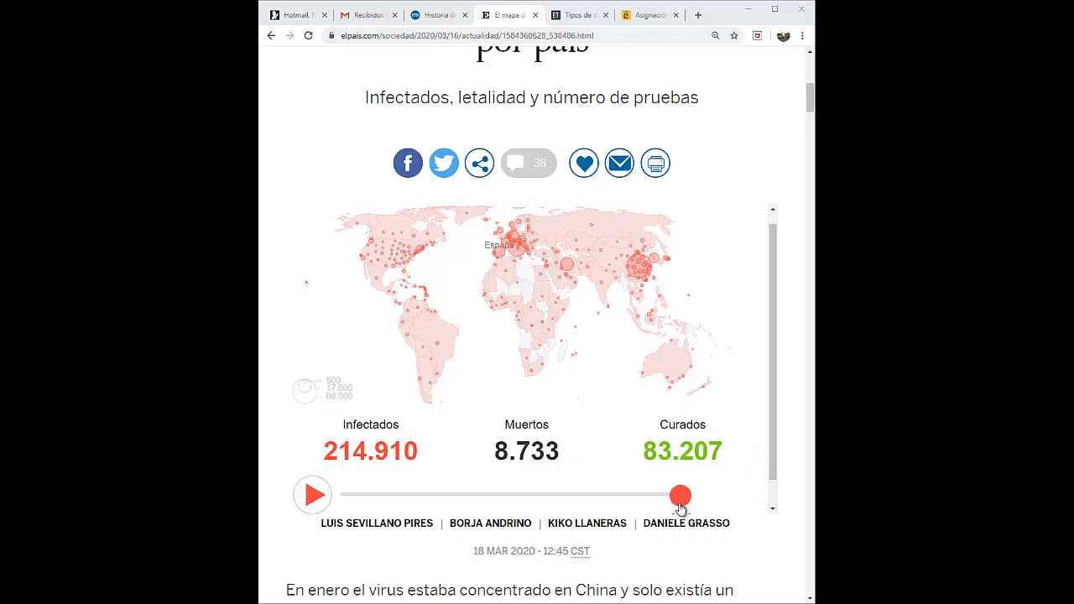
# Set the outbreak map's timeline back to 22 January and inspect the figures for China and the United States.
pyautogui.moveTo(669, 503); pyautogui.dragTo(341, 502)
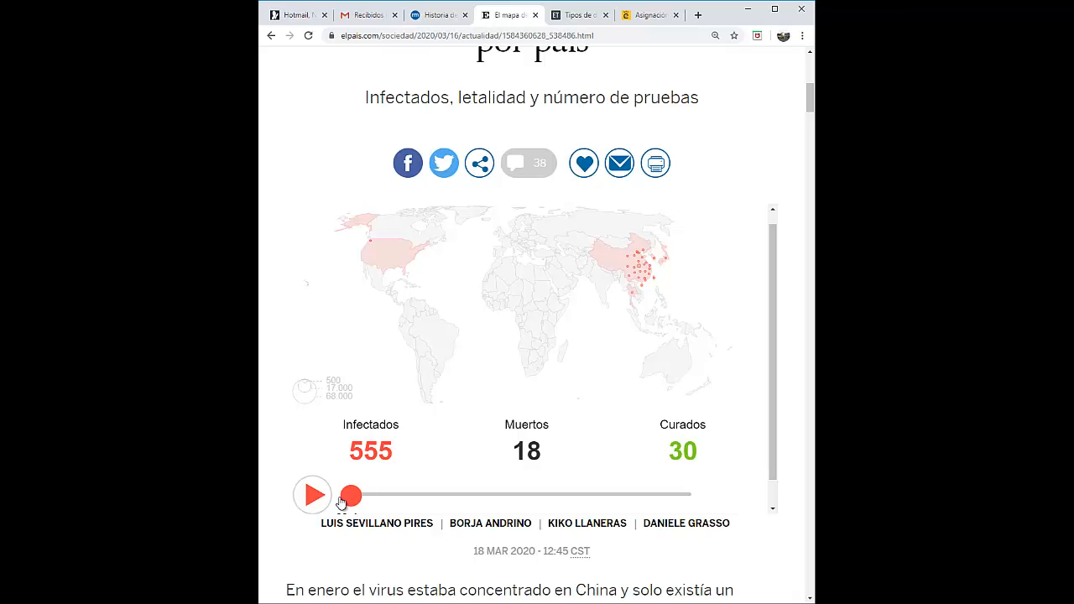
pyautogui.moveTo(769, 308); pyautogui.dragTo(778, 338)
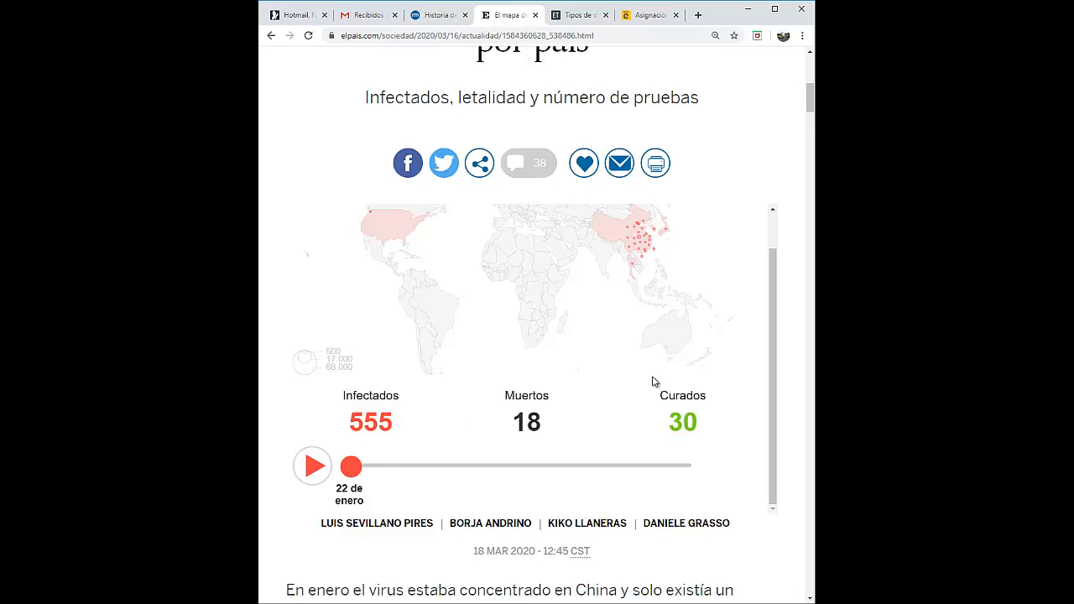
pyautogui.moveTo(771, 386); pyautogui.dragTo(776, 326)
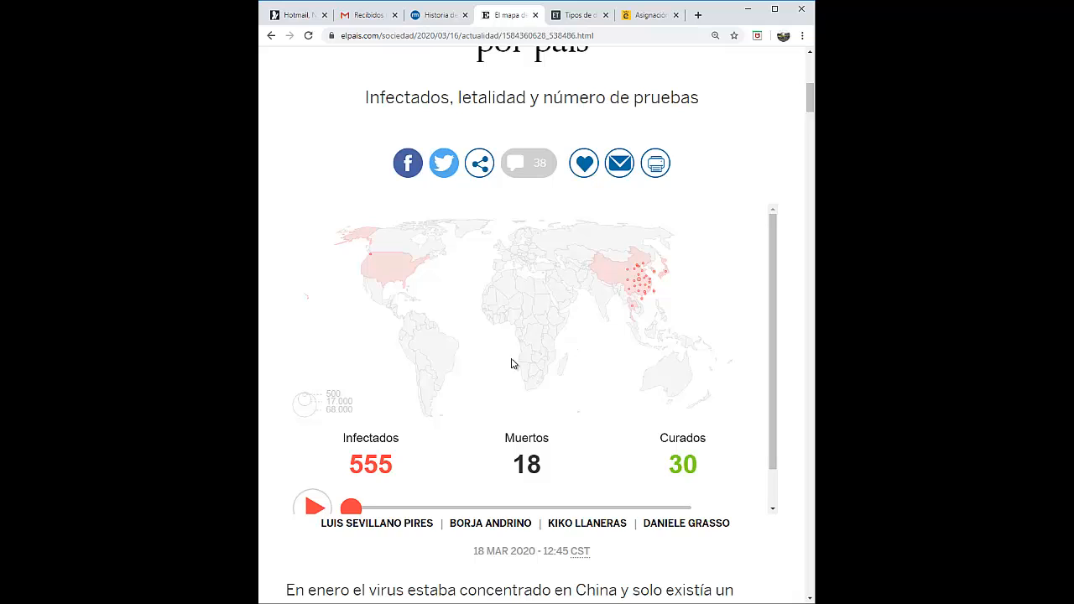
pyautogui.moveTo(629, 275)
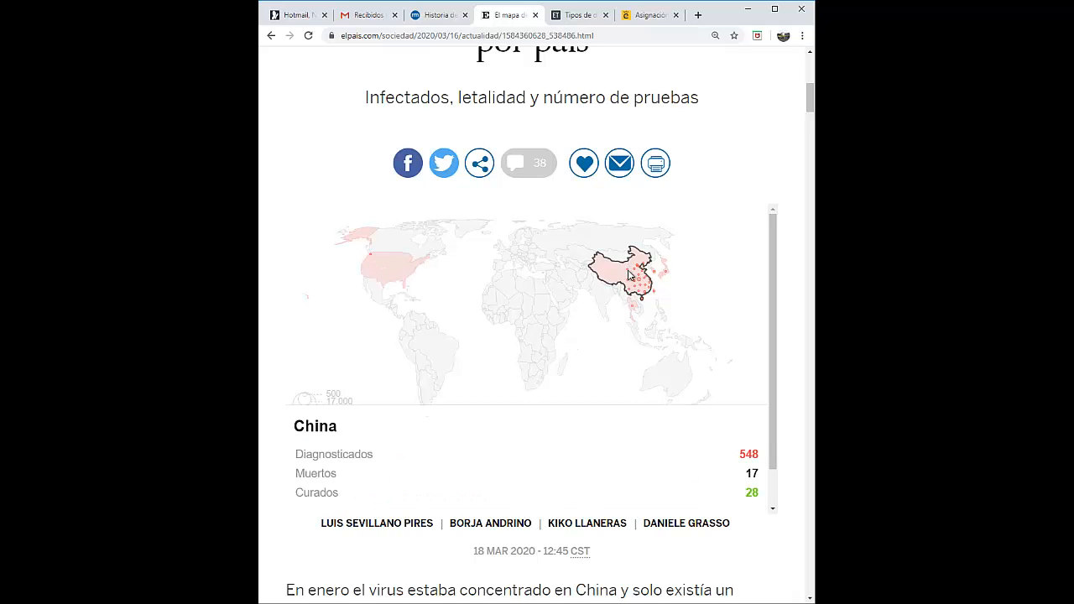
pyautogui.moveTo(394, 275)
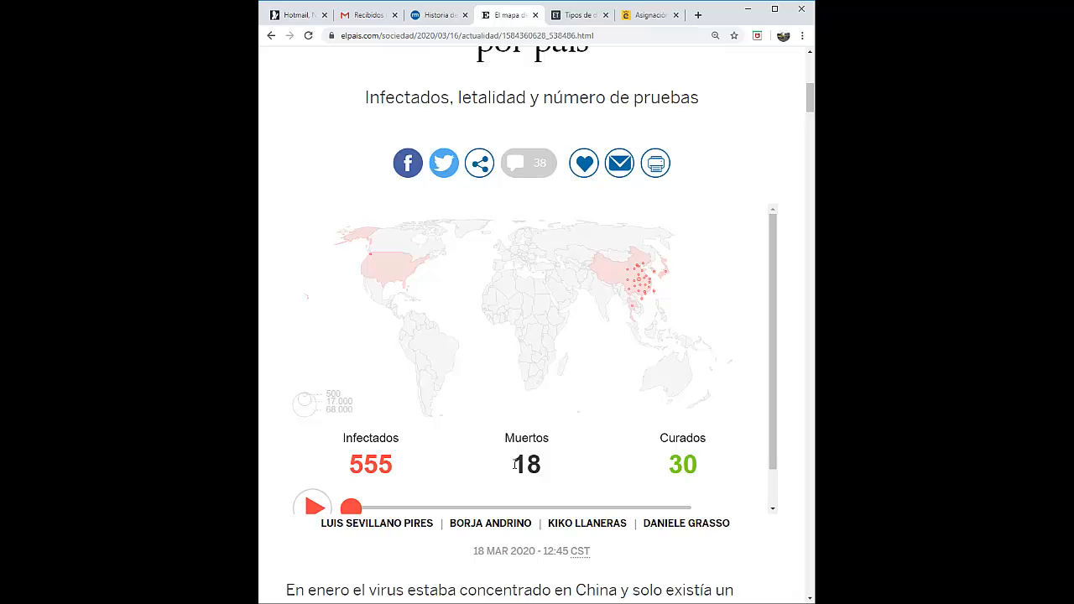
# Examine the world map for 22 January together with its infected, deaths and recovered totals.
pyautogui.moveTo(775, 400); pyautogui.dragTo(779, 433)
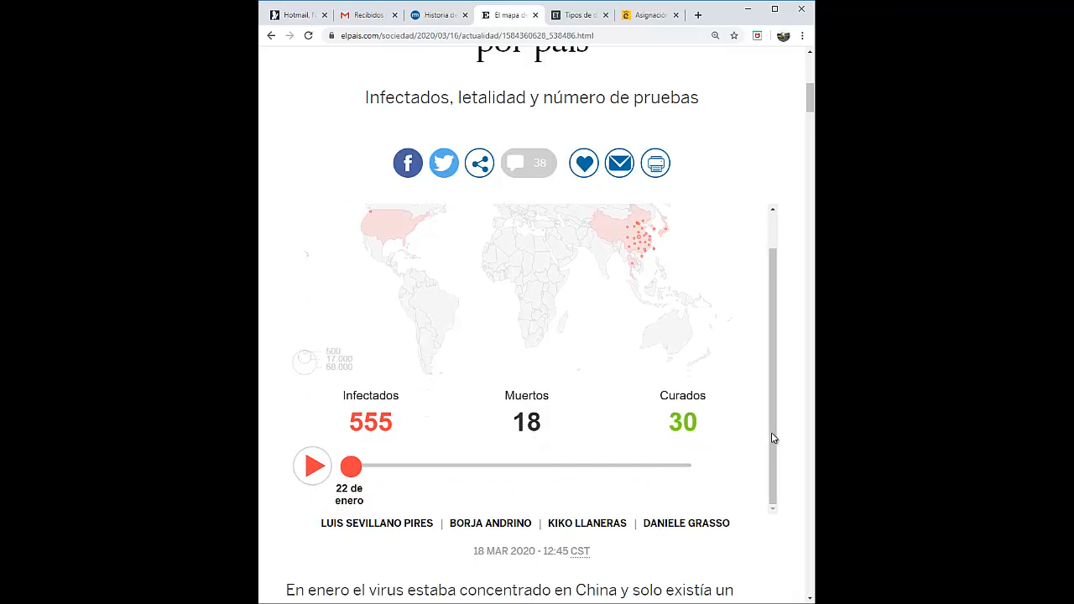
pyautogui.moveTo(772, 437); pyautogui.dragTo(777, 411)
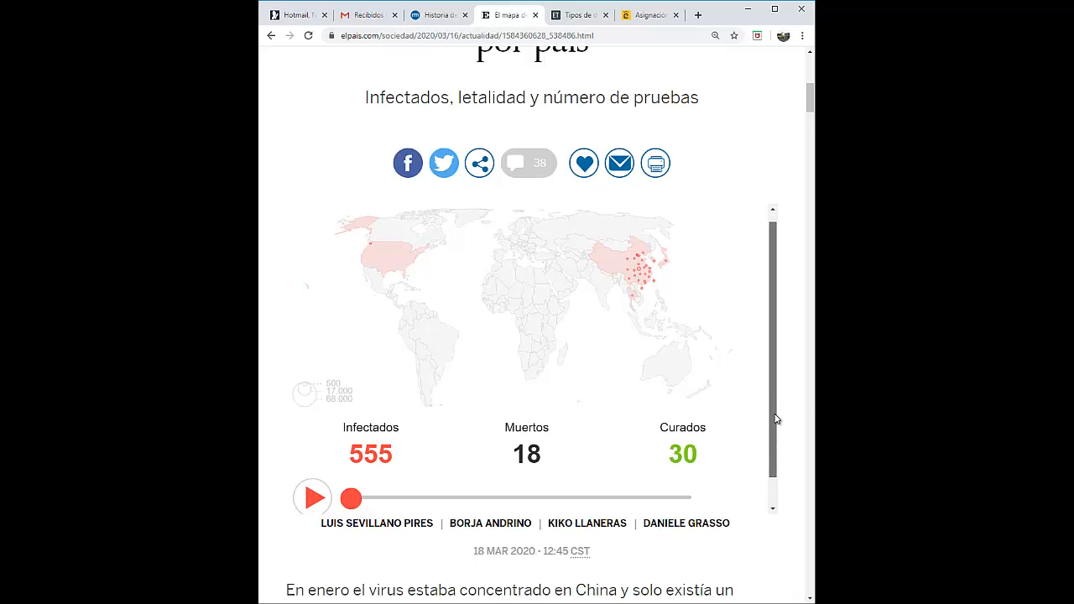
pyautogui.scroll(-1, 777, 419)
pyautogui.scroll(-1, 775, 424)
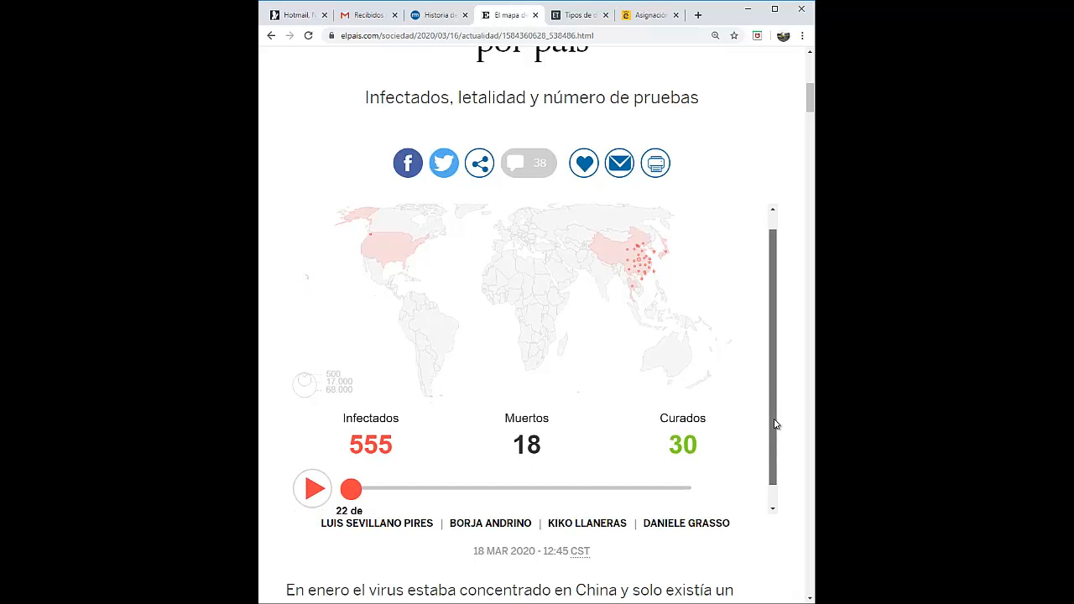
pyautogui.scroll(-1, 775, 426)
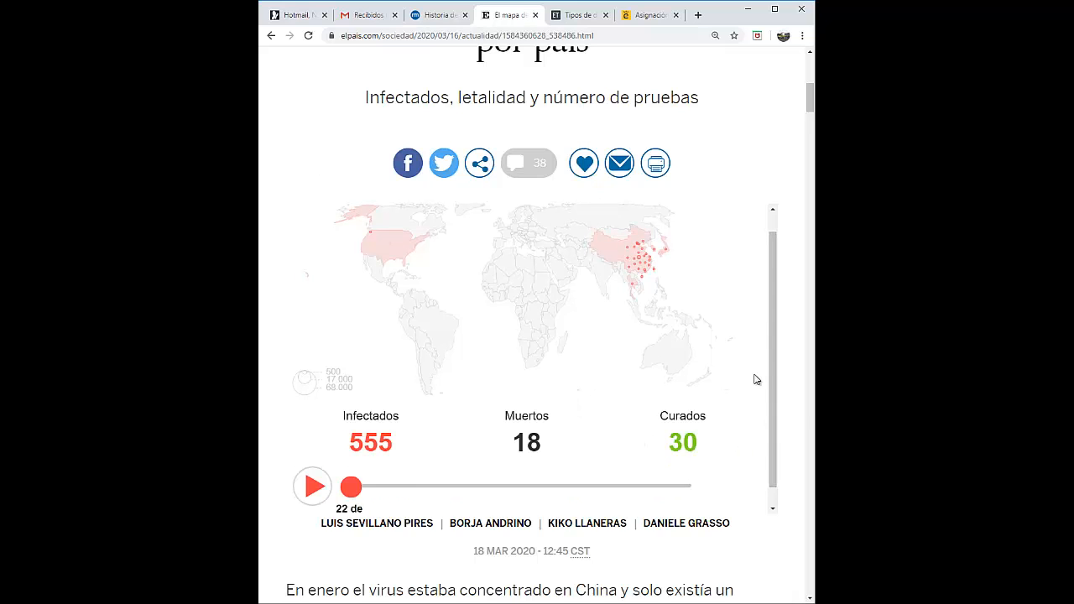
pyautogui.scroll(1, 774, 384)
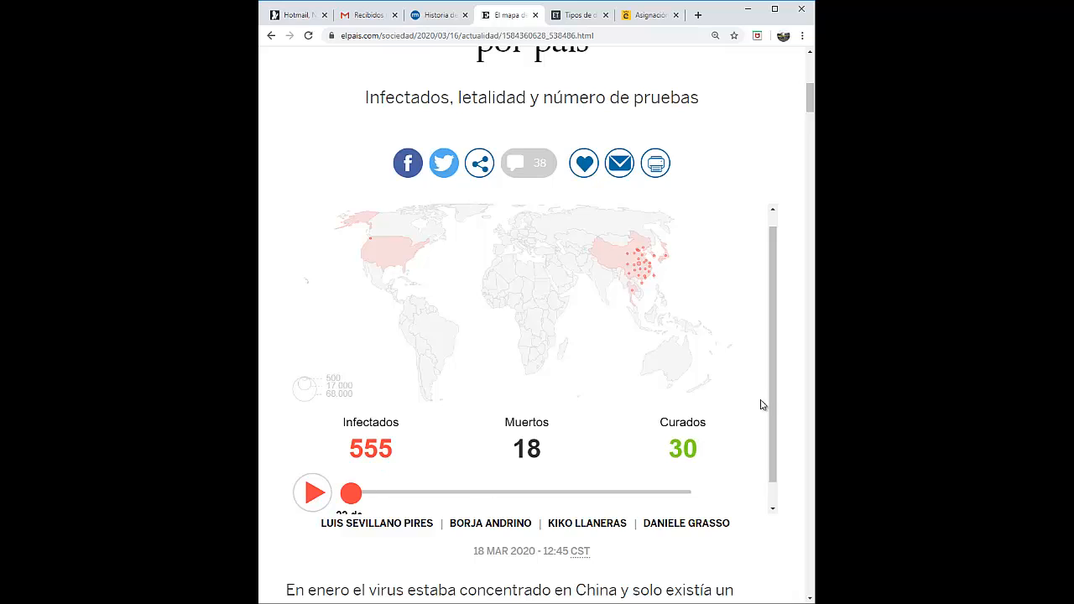
pyautogui.scroll(-1, 775, 402)
pyautogui.scroll(1, 775, 403)
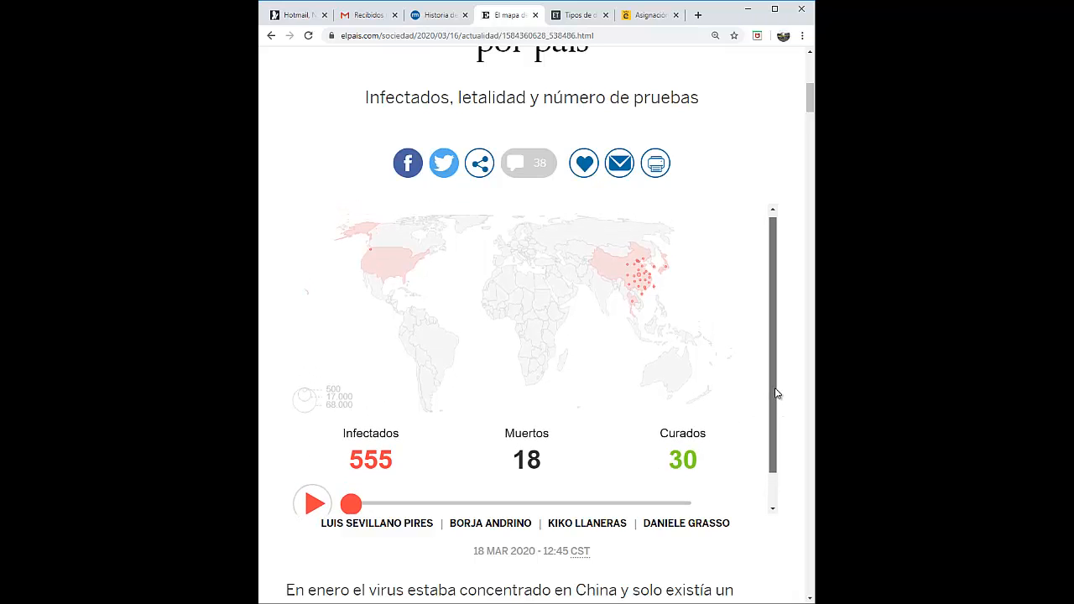
# Play the outbreak timeline, pause it at 22 February, and compare that date with 22 January.
pyautogui.click(316, 503)
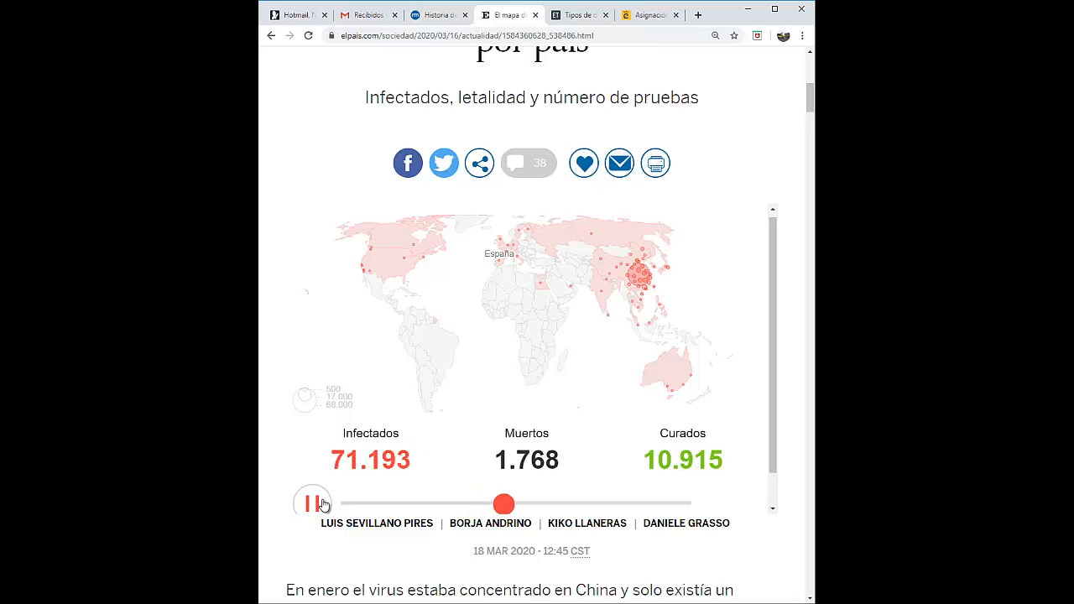
pyautogui.click(324, 503)
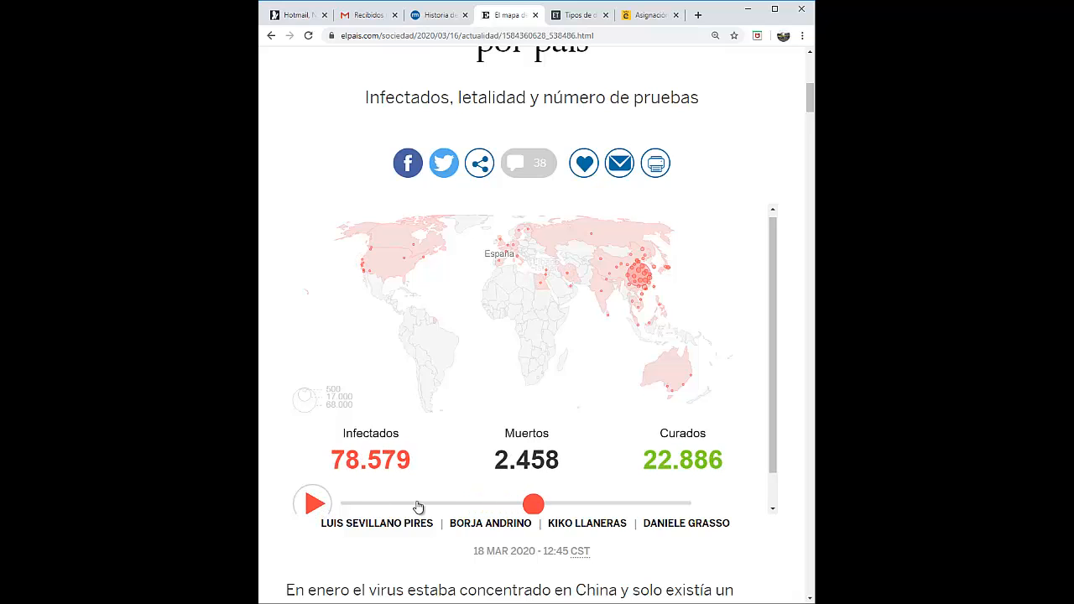
pyautogui.moveTo(775, 365); pyautogui.dragTo(776, 408)
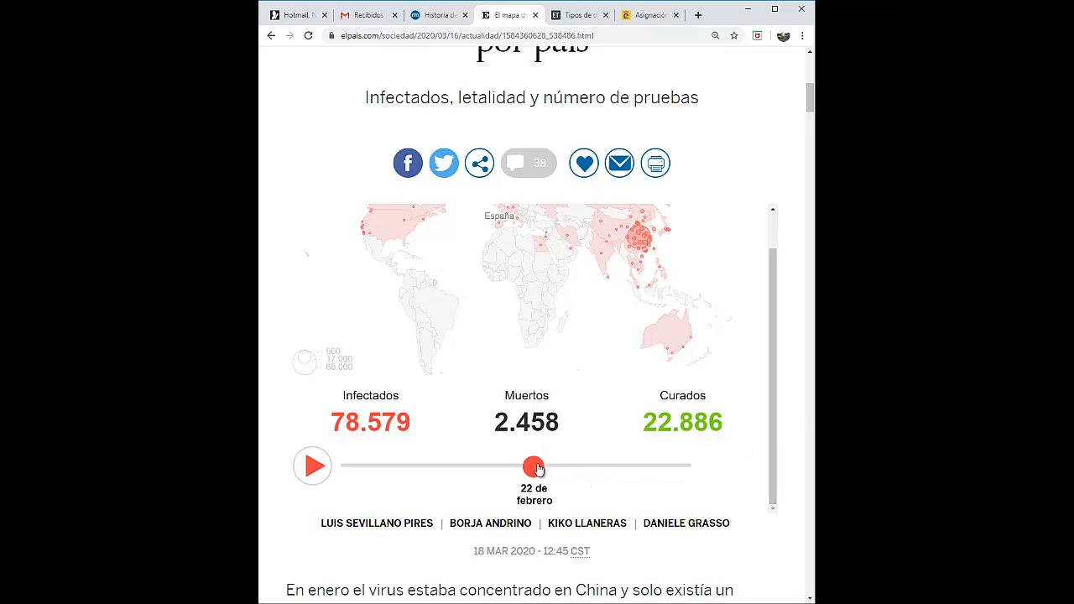
pyautogui.moveTo(534, 467); pyautogui.dragTo(310, 477)
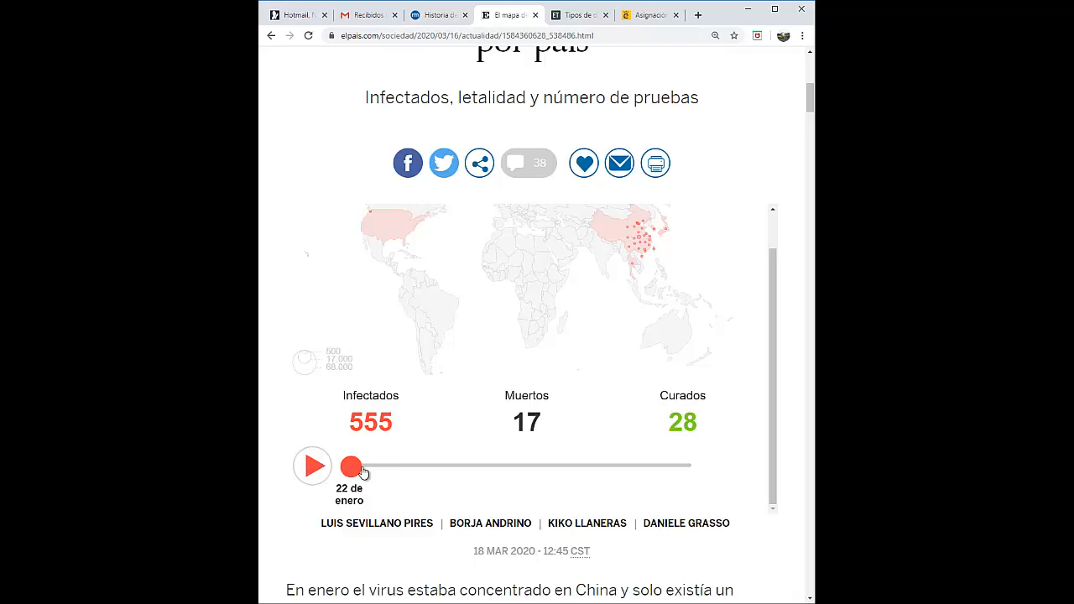
pyautogui.moveTo(361, 472); pyautogui.dragTo(533, 472)
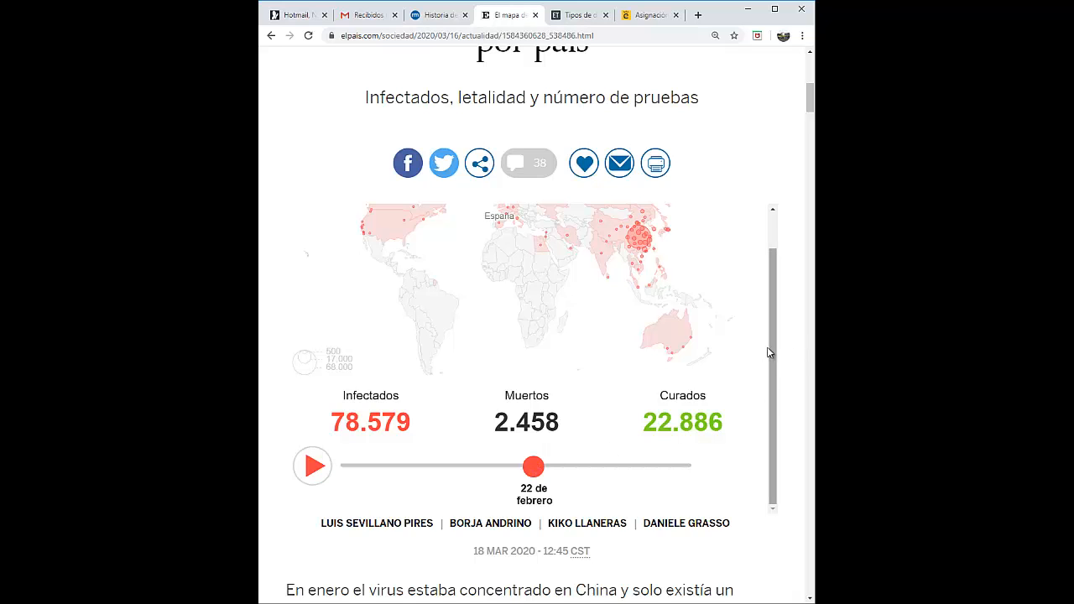
# View the country figures for Australia and Germany on the 22 February map.
pyautogui.moveTo(767, 352); pyautogui.dragTo(767, 297)
pyautogui.moveTo(568, 235)
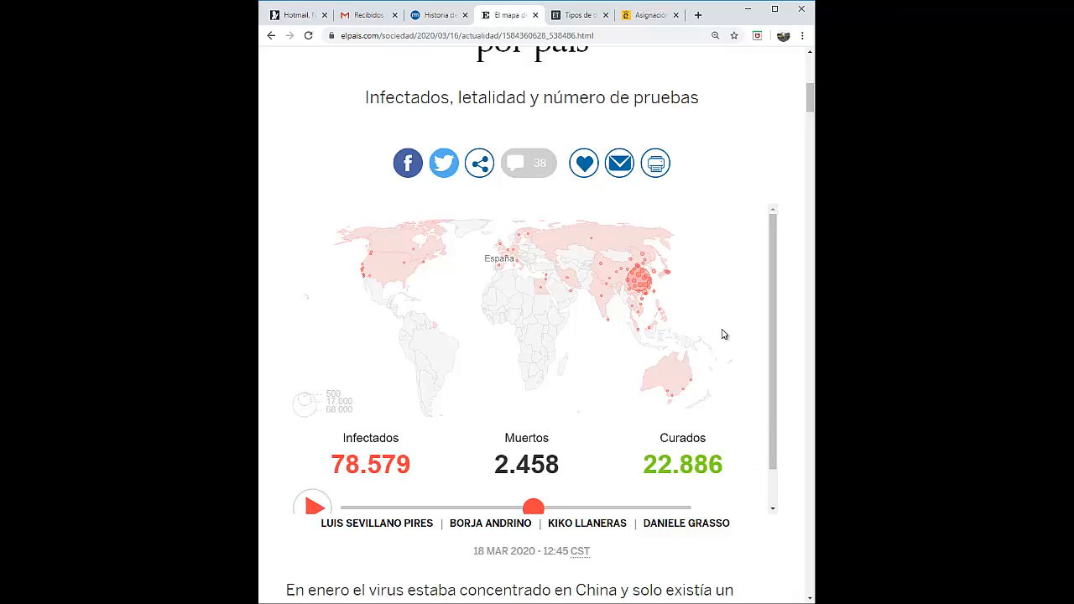
pyautogui.moveTo(663, 372)
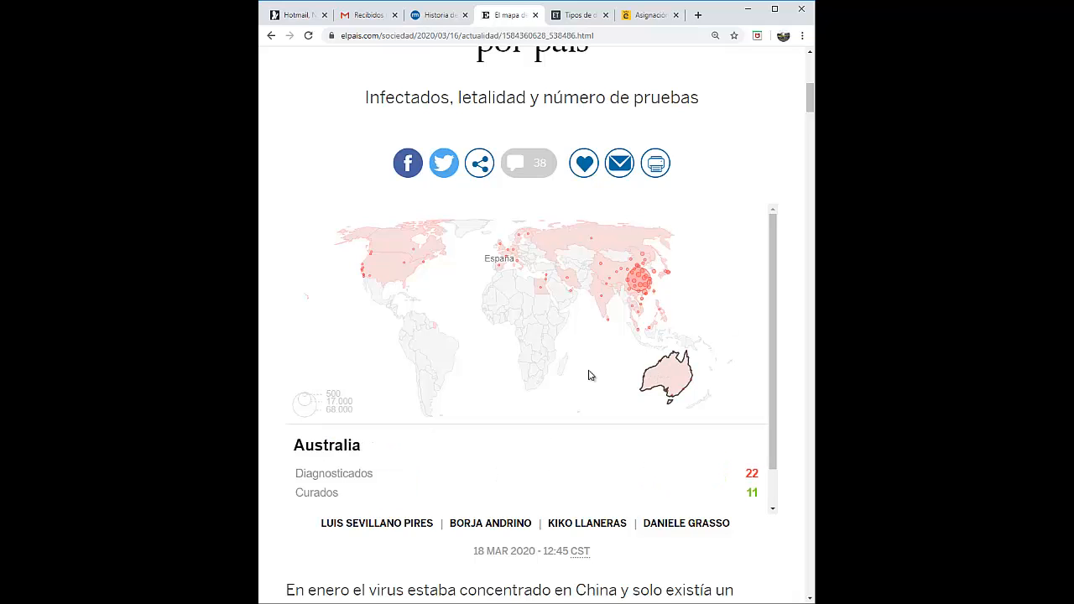
pyautogui.moveTo(597, 291)
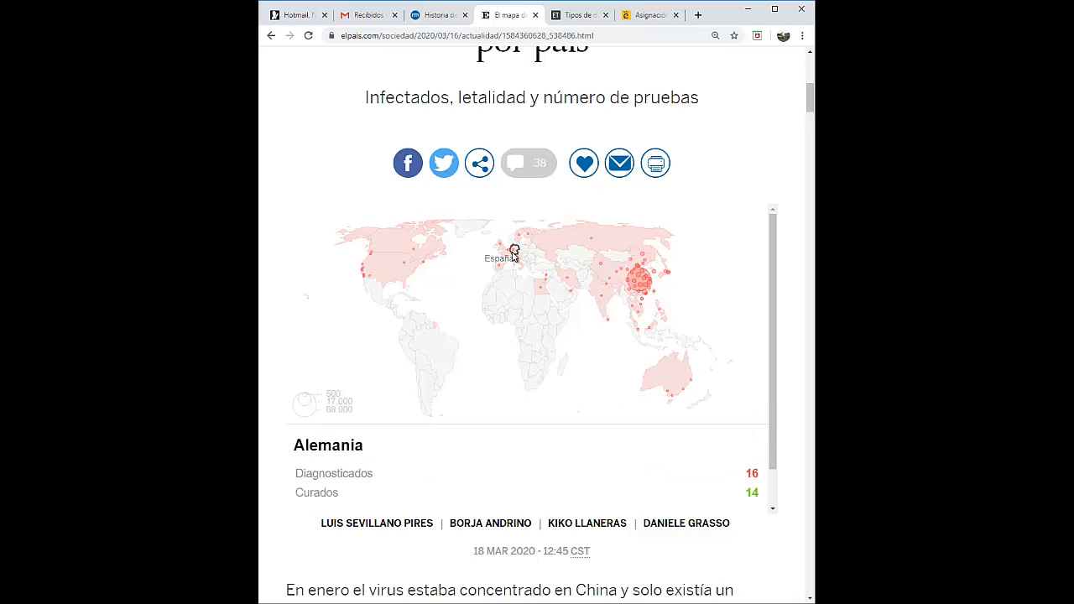
pyautogui.moveTo(518, 264)
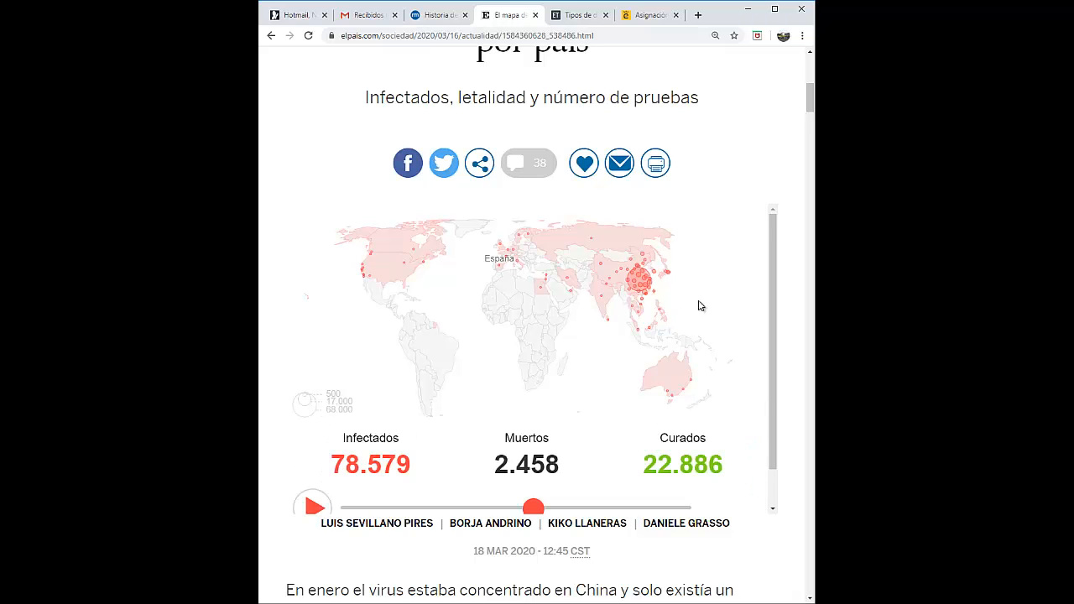
# Set the map's timeline to 18 March and inspect the affected regions, including China.
pyautogui.scroll(-1, 776, 294)
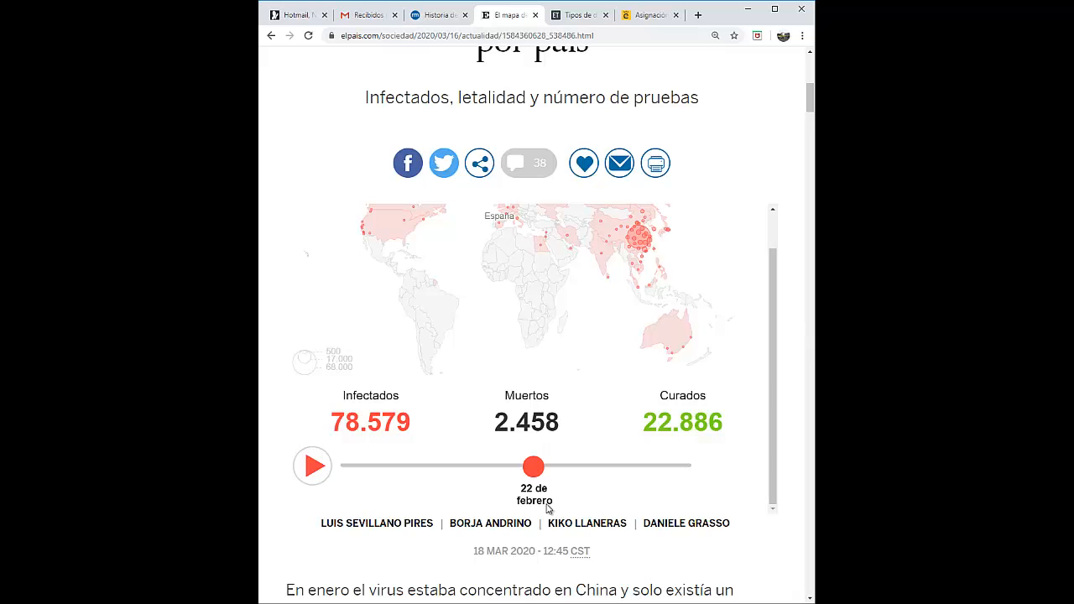
pyautogui.moveTo(534, 468); pyautogui.dragTo(681, 472)
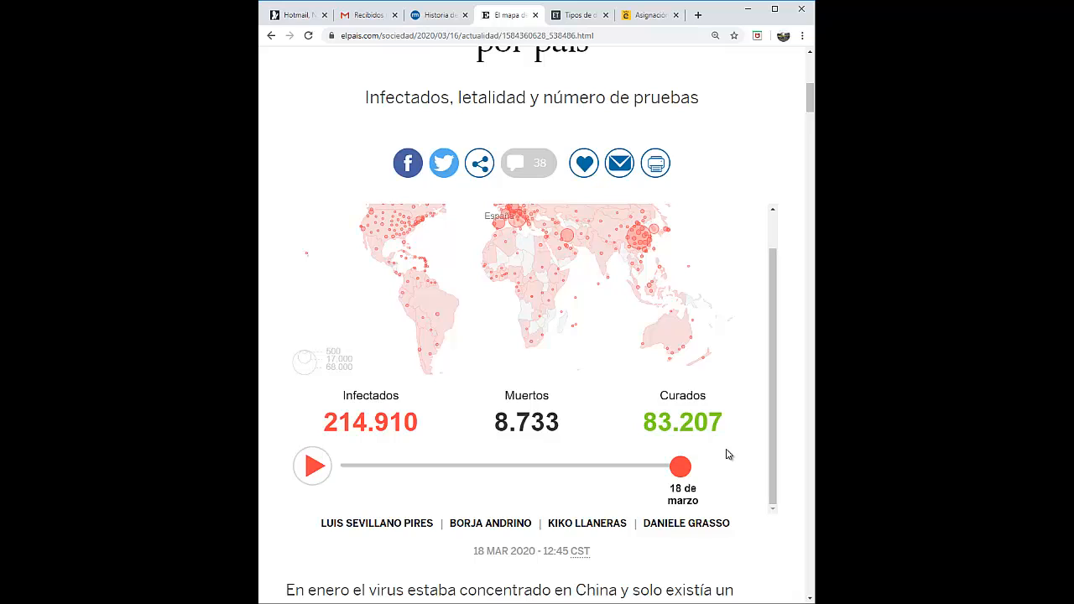
pyautogui.scroll(1, 767, 435)
pyautogui.scroll(1, 768, 435)
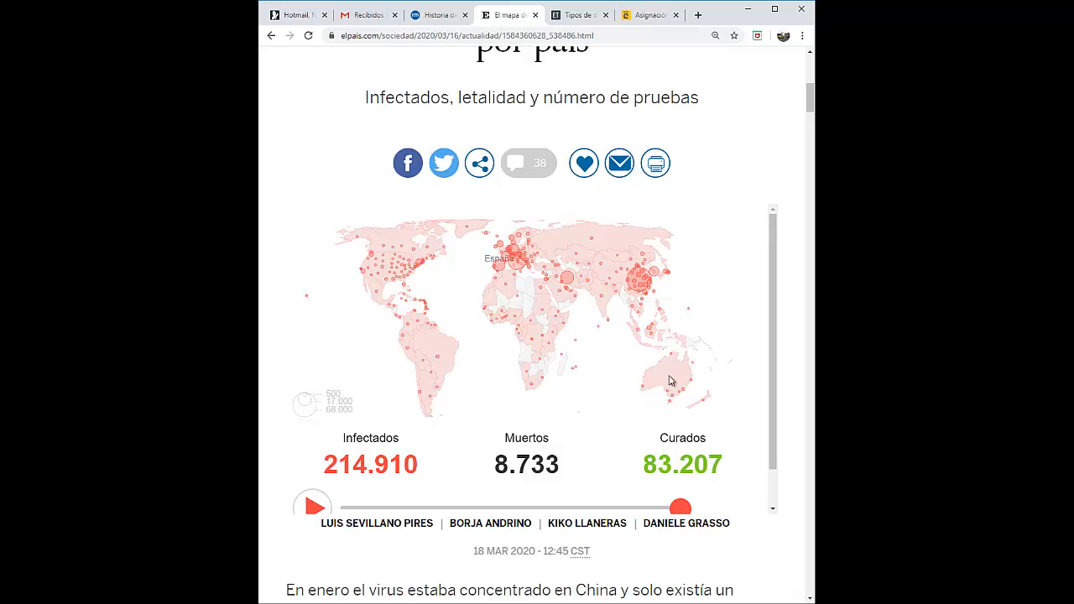
pyautogui.moveTo(618, 277)
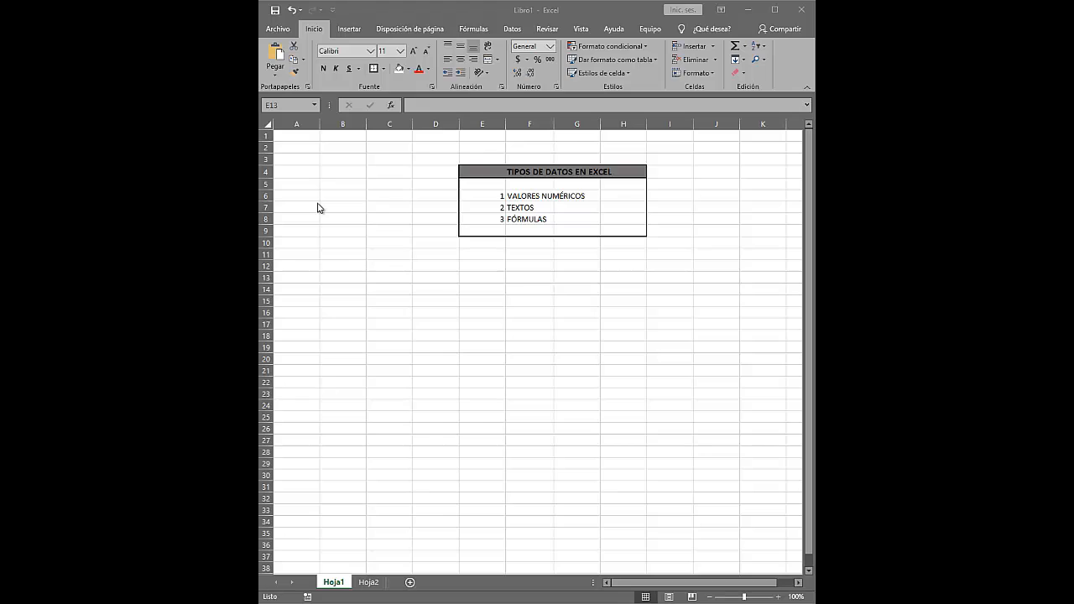
# Switch to the Excel workbook and select the numeric values entry in the data types list on Hoja1.
pyautogui.scroll(-2, 319, 328)
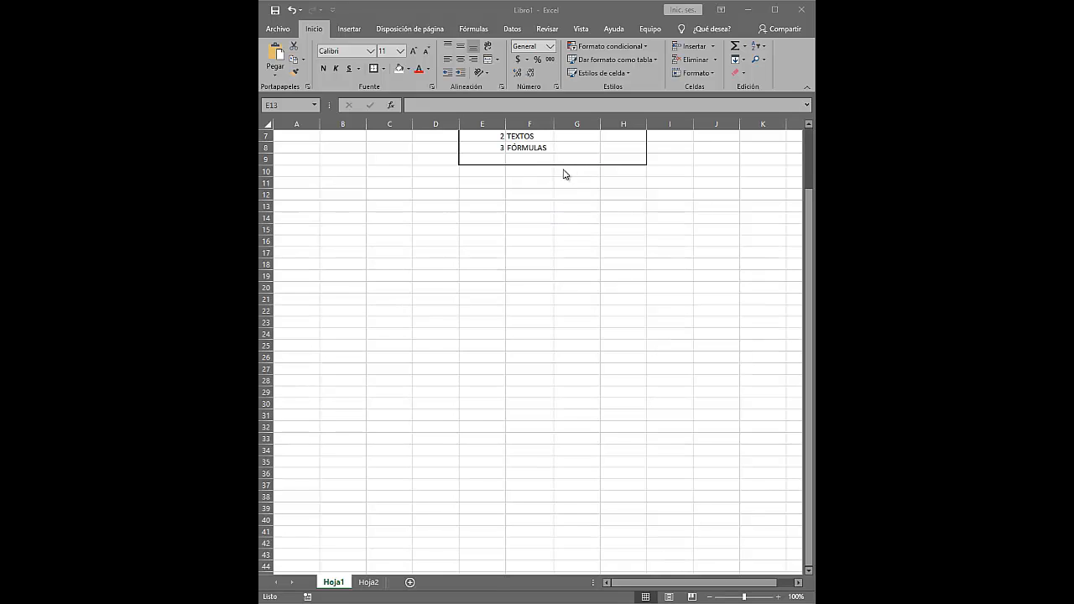
pyautogui.scroll(2, 537, 210)
pyautogui.click(532, 196)
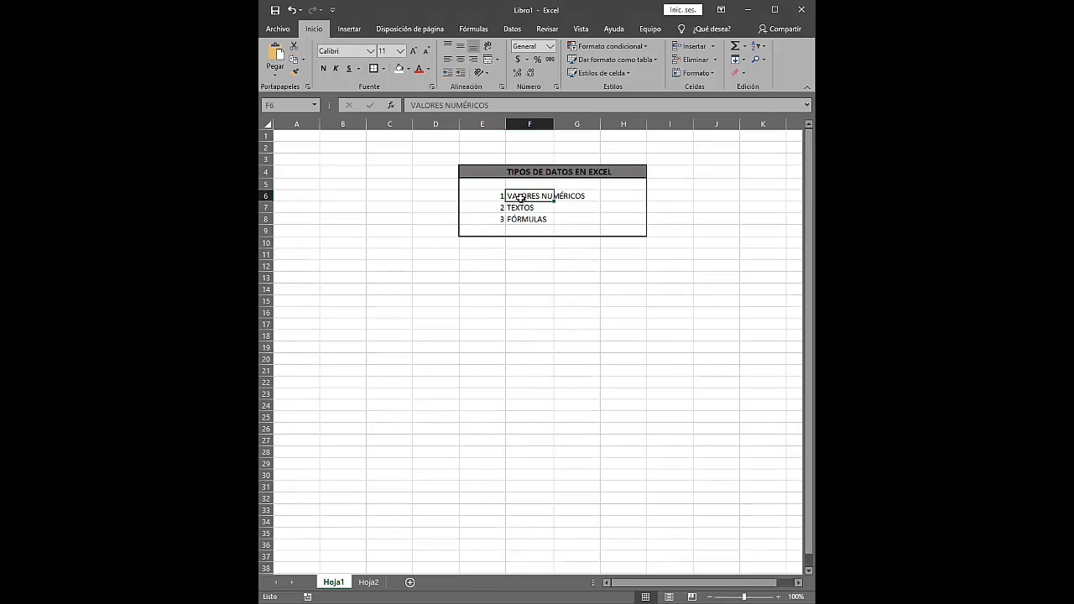
# On Hoja2, fill columns B and C with copies of the numbers in A1:A10.
pyautogui.click(370, 583)
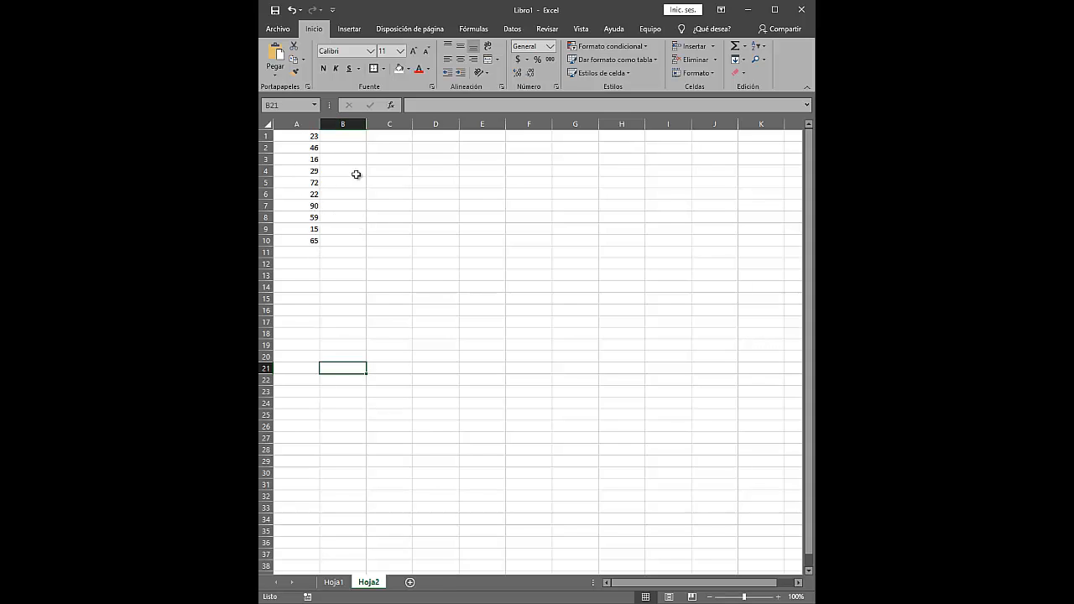
pyautogui.moveTo(305, 136); pyautogui.dragTo(386, 247)
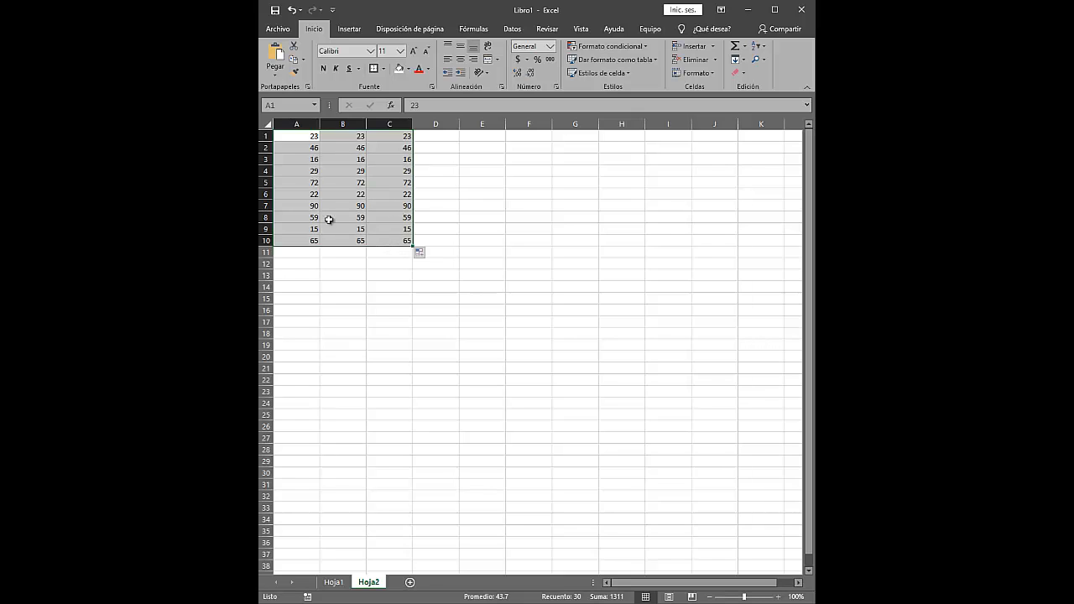
pyautogui.click(344, 297)
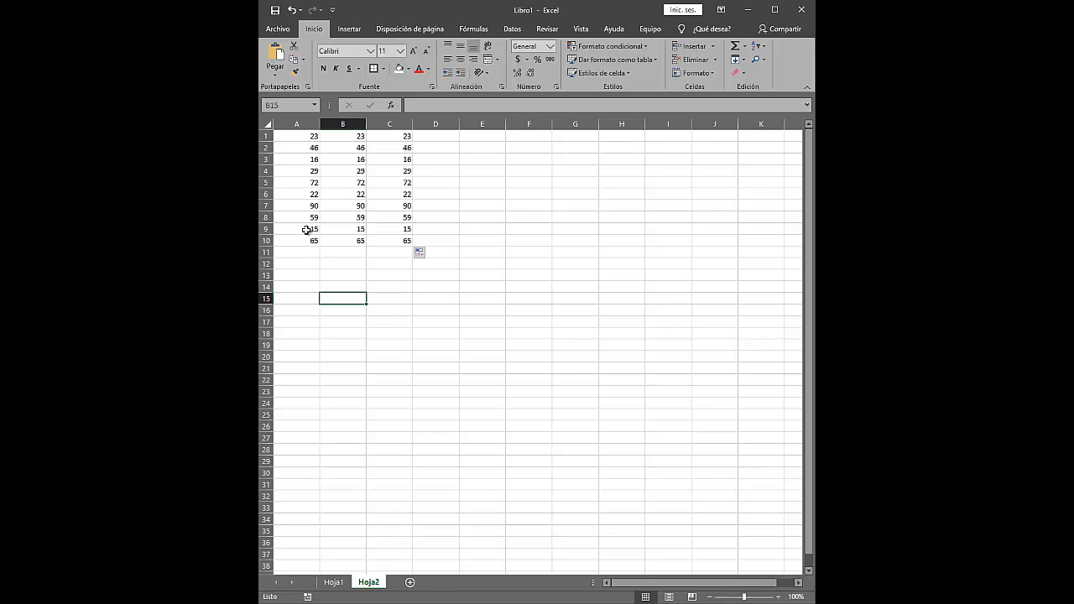
pyautogui.scroll(-1, 307, 229)
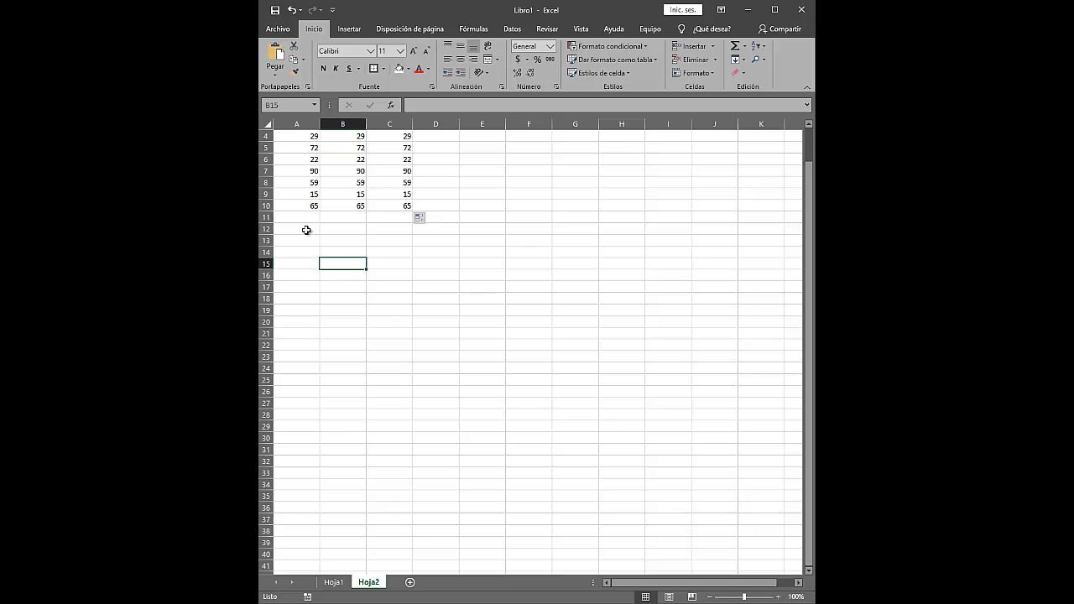
pyautogui.scroll(1, 306, 229)
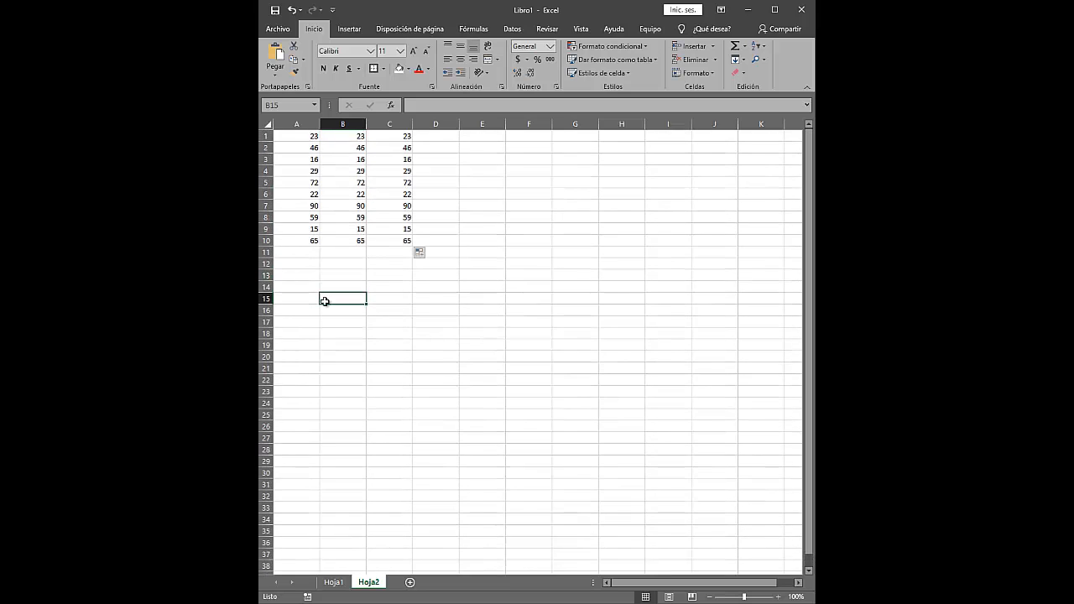
pyautogui.moveTo(300, 137); pyautogui.dragTo(307, 238)
pyautogui.click(339, 228)
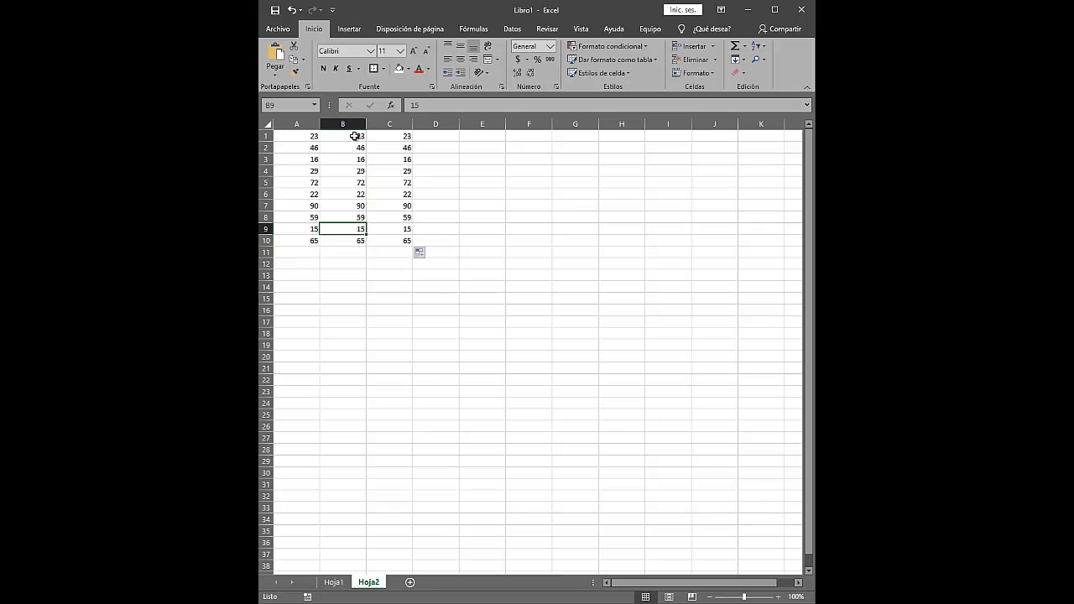
# Apply the Número format to the values in B1:B10.
pyautogui.moveTo(354, 136); pyautogui.dragTo(358, 241)
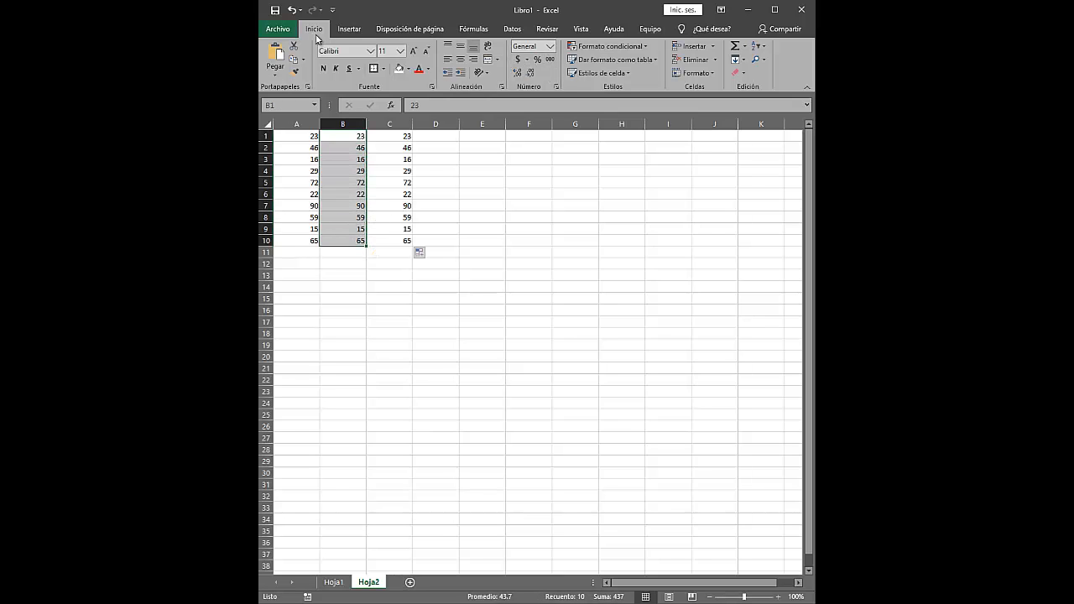
pyautogui.click(550, 47)
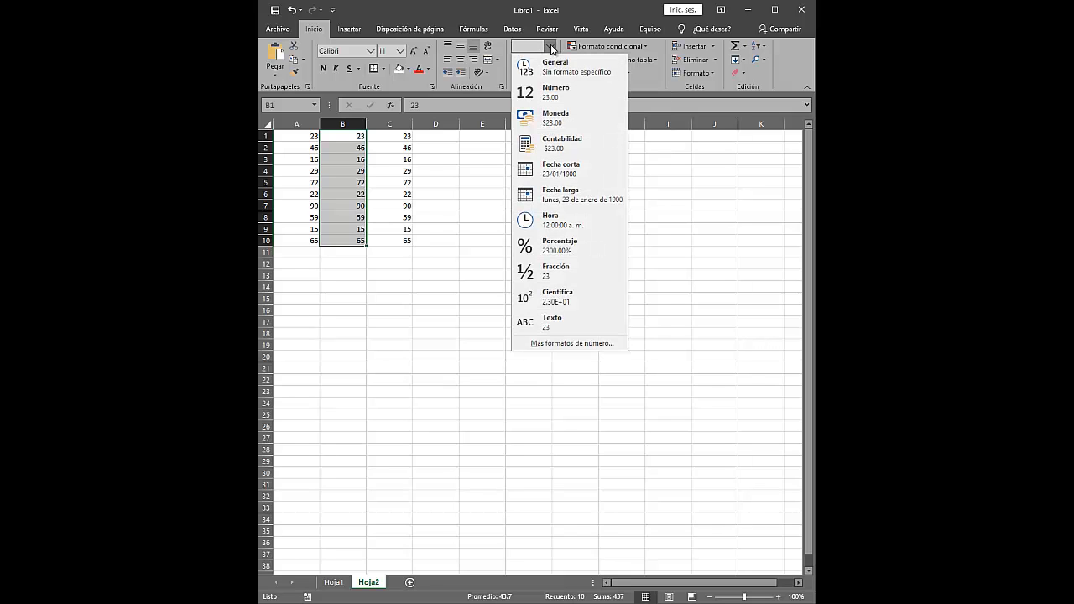
pyautogui.click(545, 96)
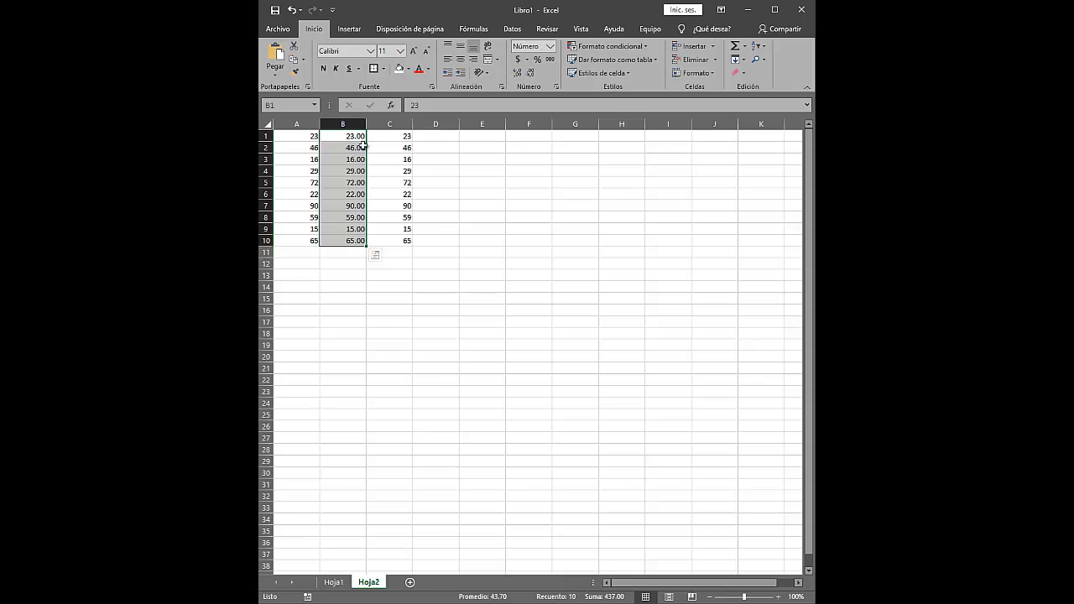
# Apply the Moneda format to the values in C1:C10.
pyautogui.click(430, 167)
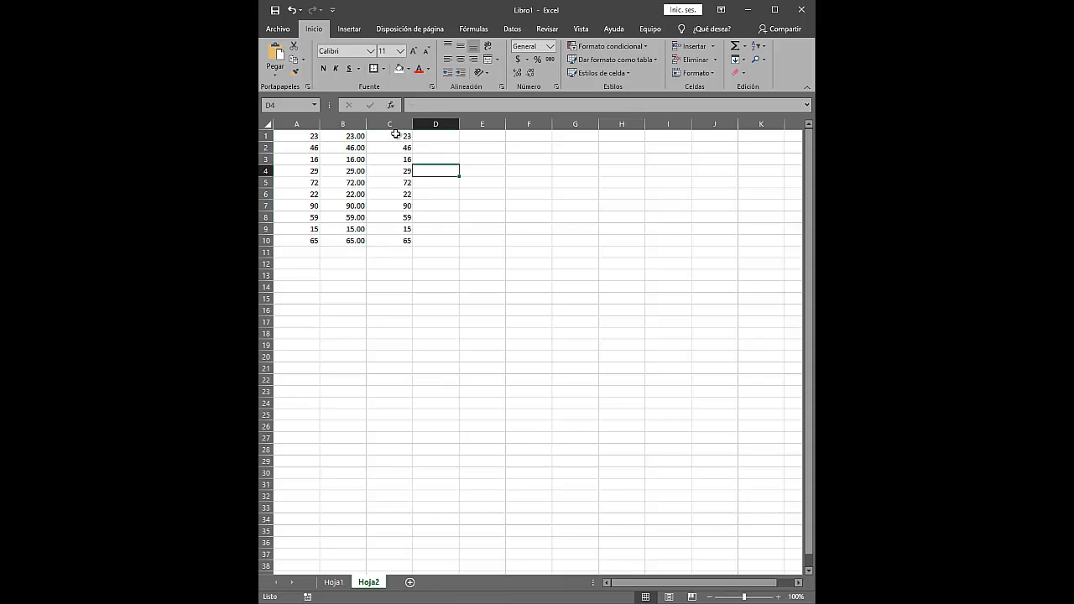
pyautogui.moveTo(396, 134); pyautogui.dragTo(411, 242)
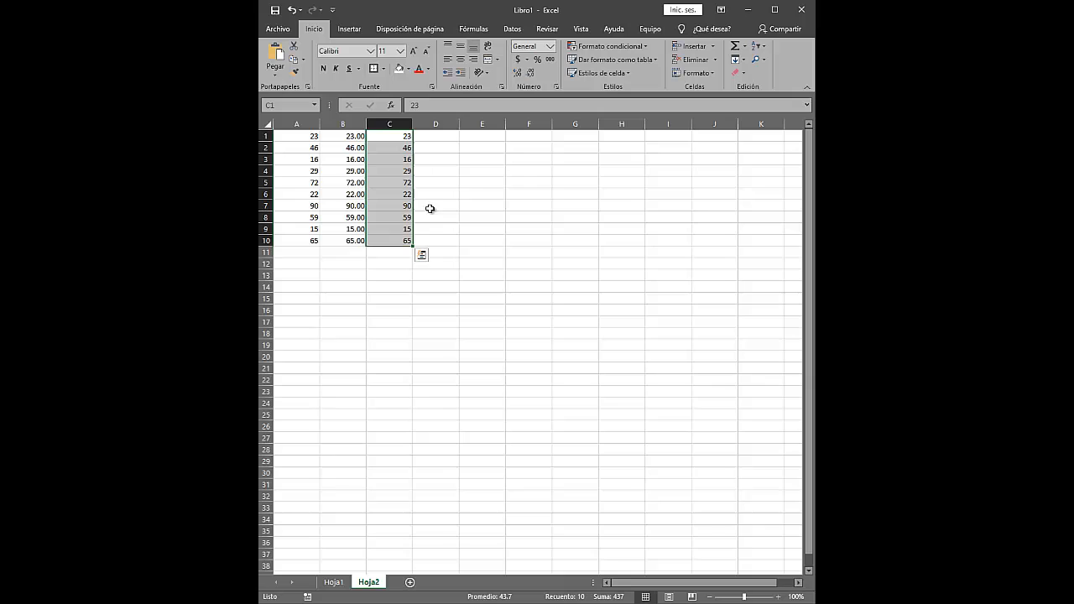
pyautogui.click(549, 46)
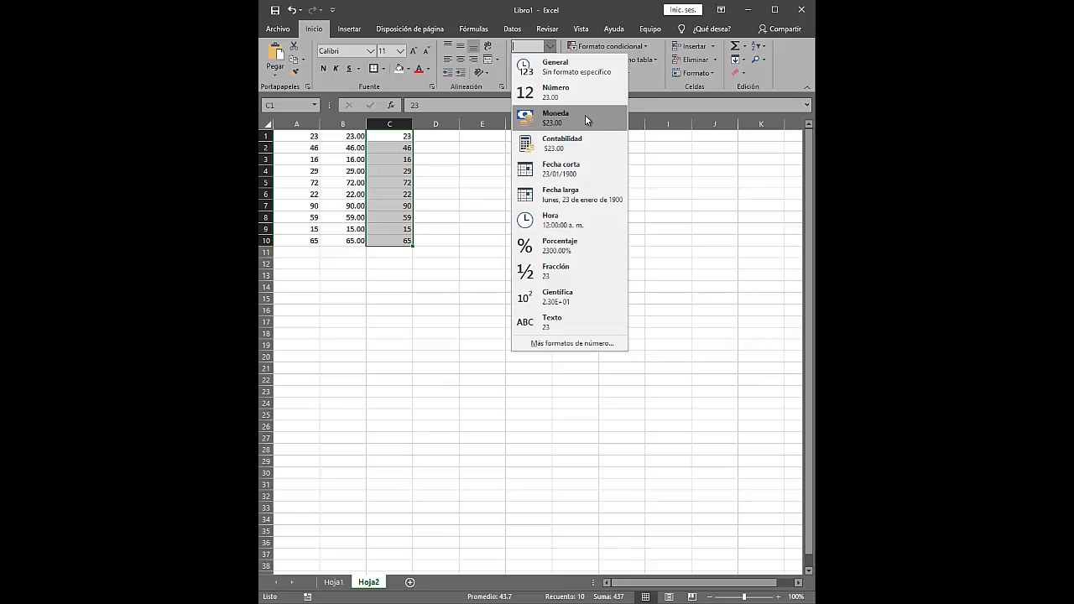
pyautogui.click(585, 120)
pyautogui.click(482, 227)
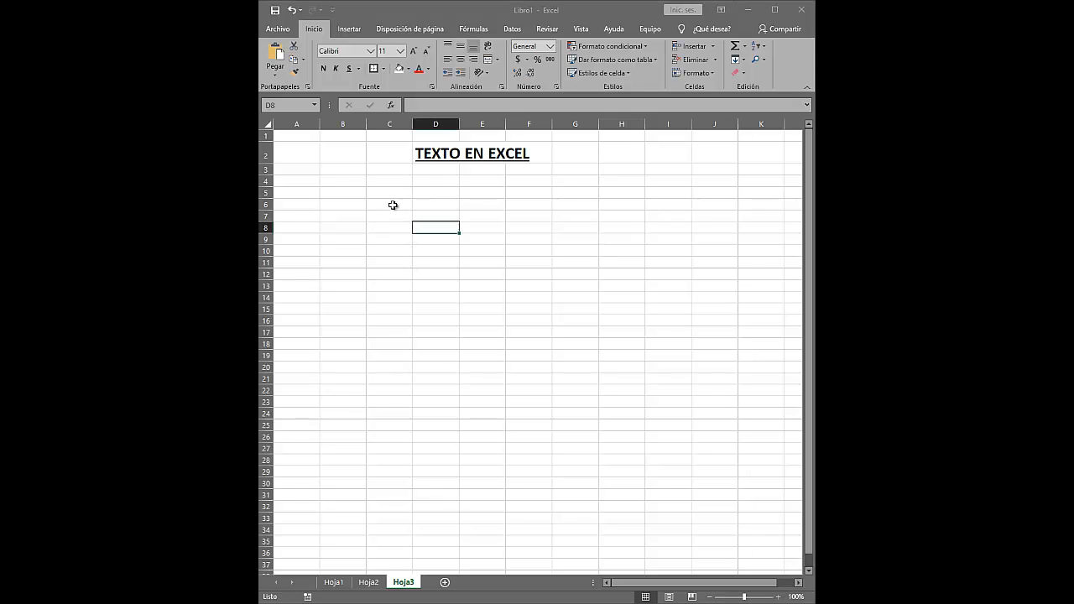
# On Hoja3, enter a sample first name as text in C8 and the number 10 in D8.
pyautogui.click(393, 245)
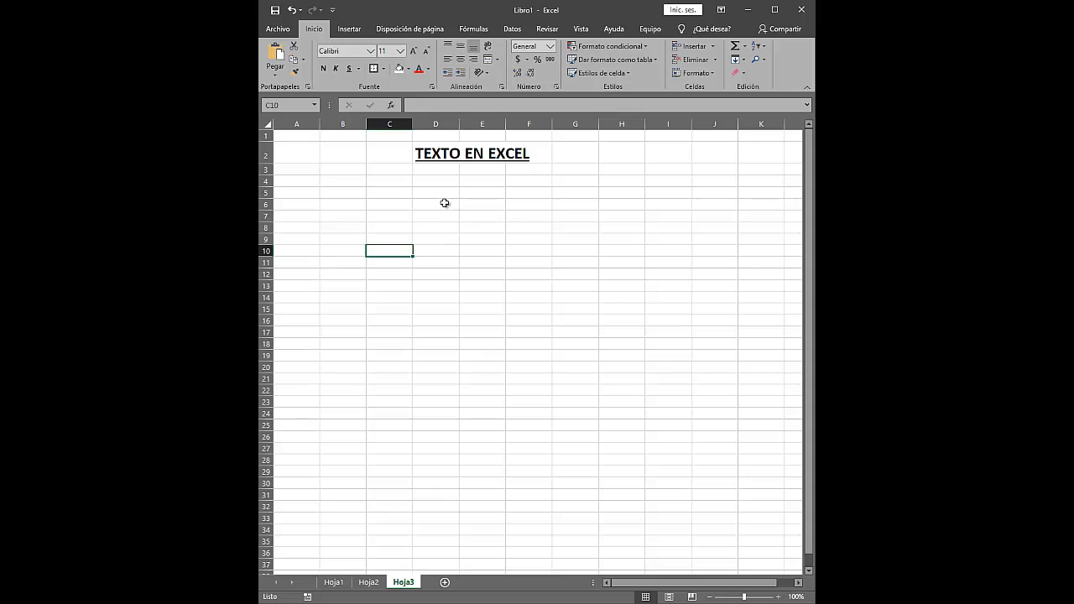
pyautogui.click(389, 239)
pyautogui.click(391, 228)
pyautogui.write('JOSE')
pyautogui.press('Return')
pyautogui.click(420, 227)
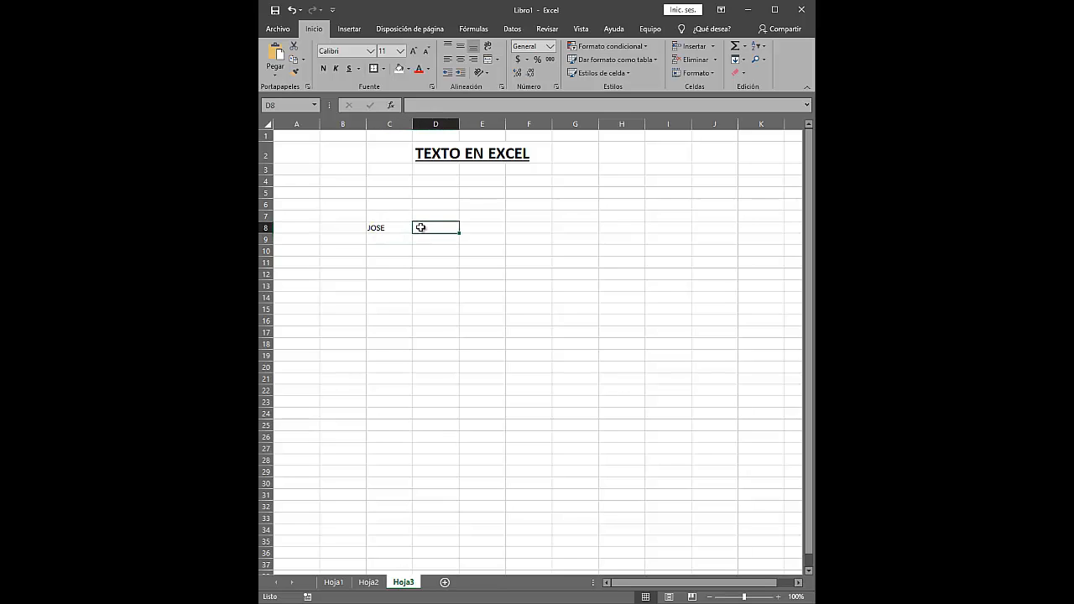
pyautogui.write('10')
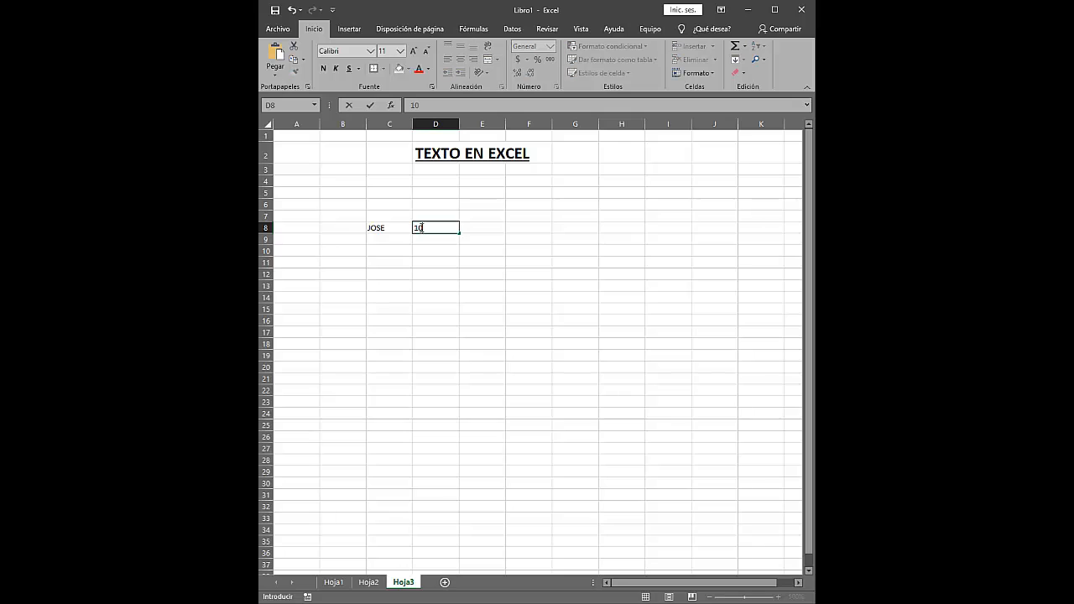
pyautogui.press('Tab')
pyautogui.click(446, 227)
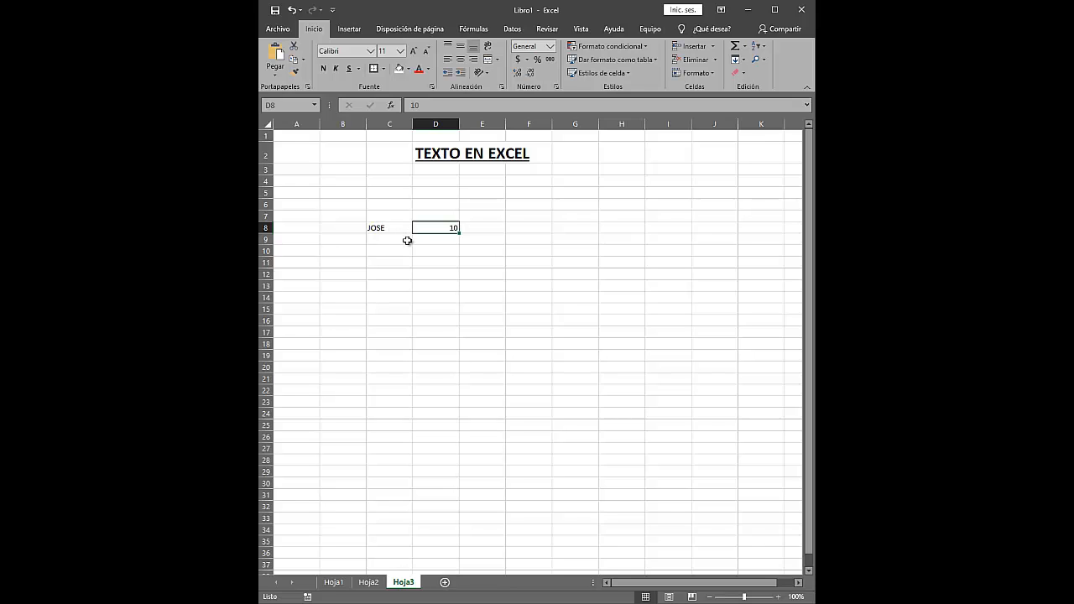
# Enter the same first name joined directly with 10 as a single alphanumeric entry in C9.
pyautogui.scroll(-2, 391, 290)
pyautogui.scroll(2, 391, 290)
pyautogui.click(381, 243)
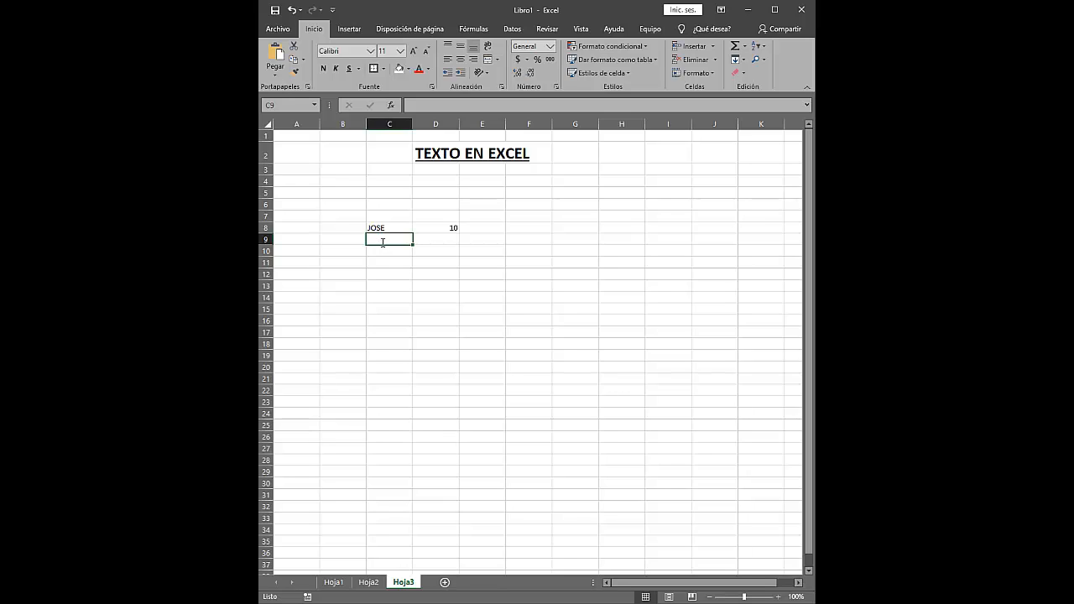
pyautogui.write('JOSE')
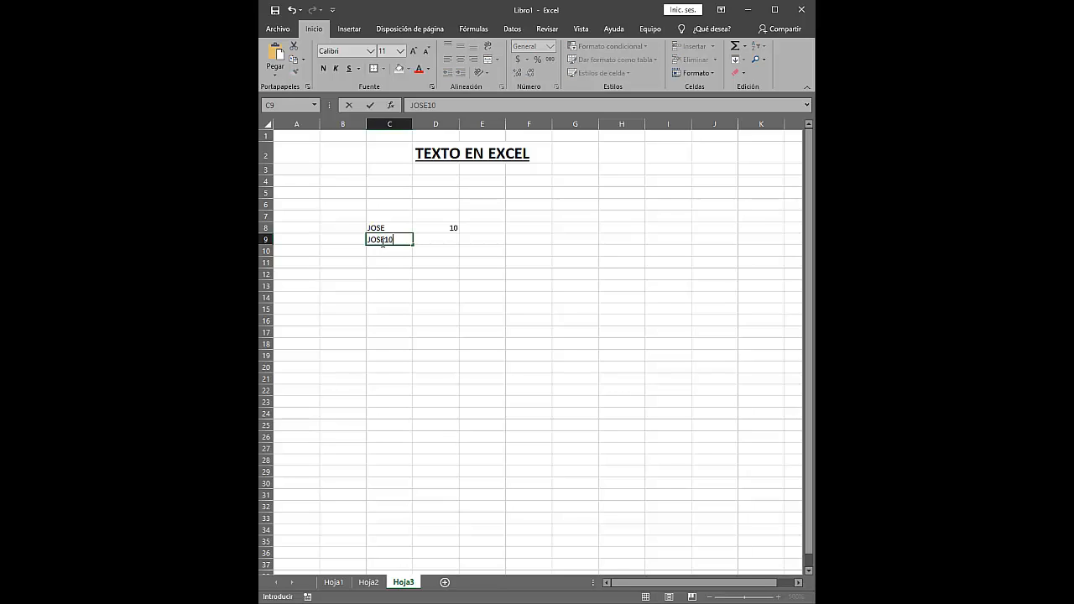
pyautogui.write('10')
pyautogui.press('Tab')
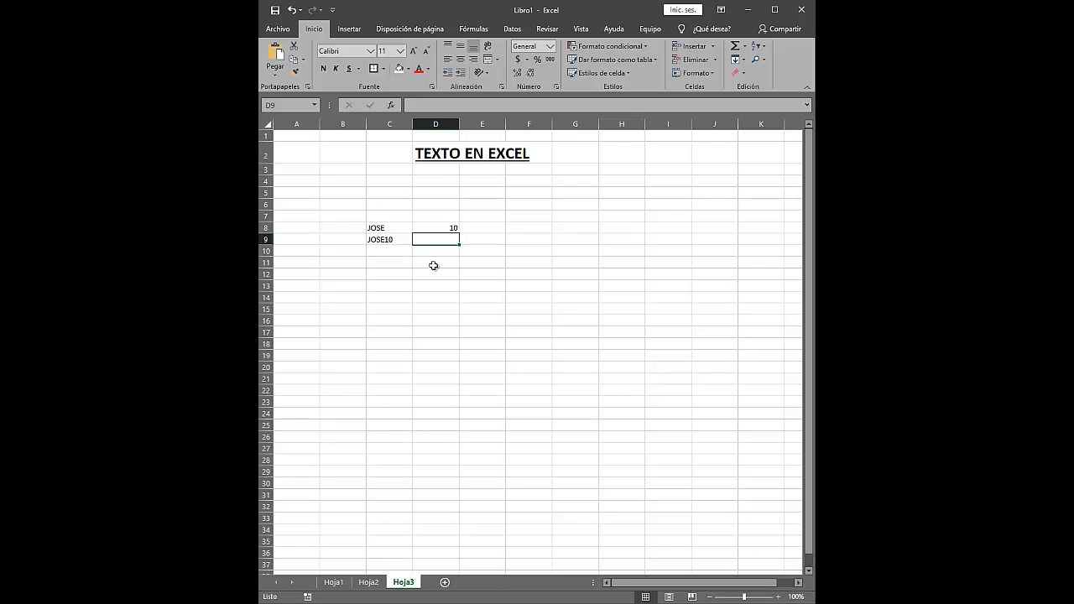
# Enter the number 10 in D9, beside the combined name-and-number entry.
pyautogui.click(430, 255)
pyautogui.click(432, 240)
pyautogui.write('10')
pyautogui.click(521, 297)
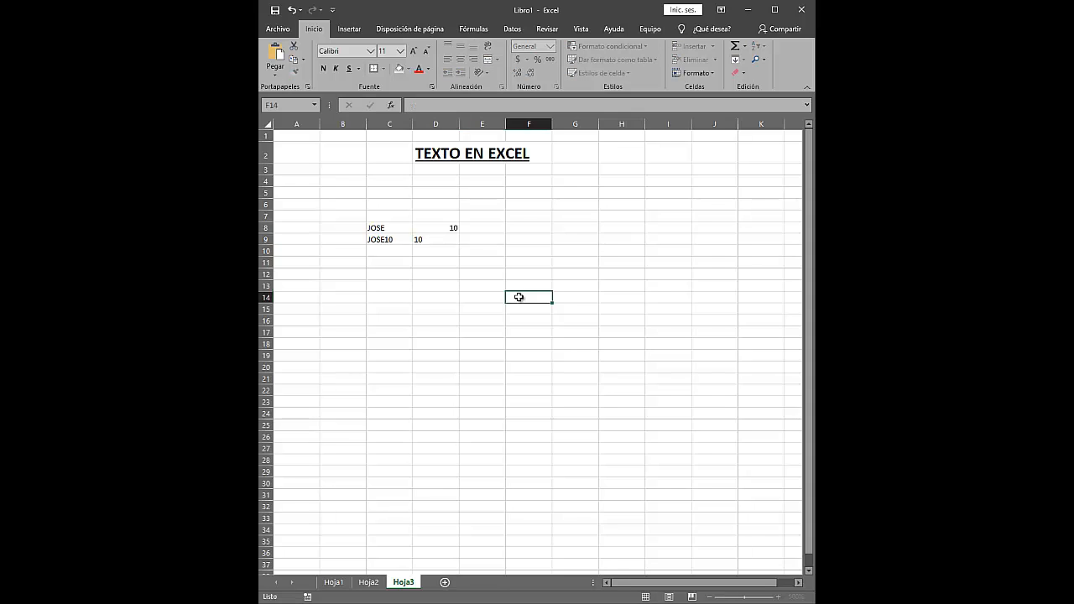
# Apply the Texto format to the 10 in D9.
pyautogui.click(445, 239)
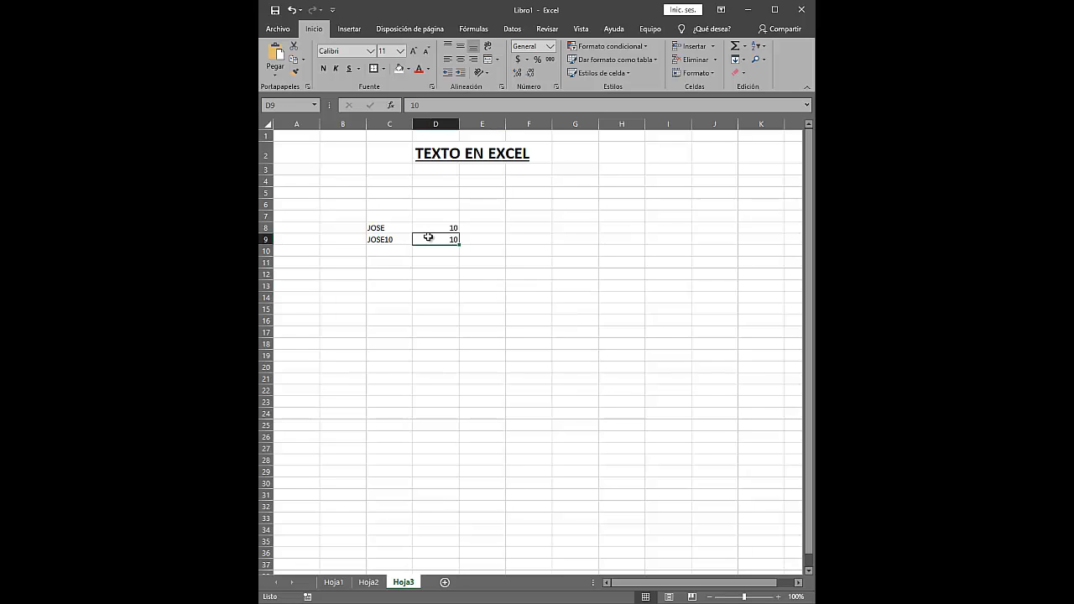
pyautogui.click(550, 49)
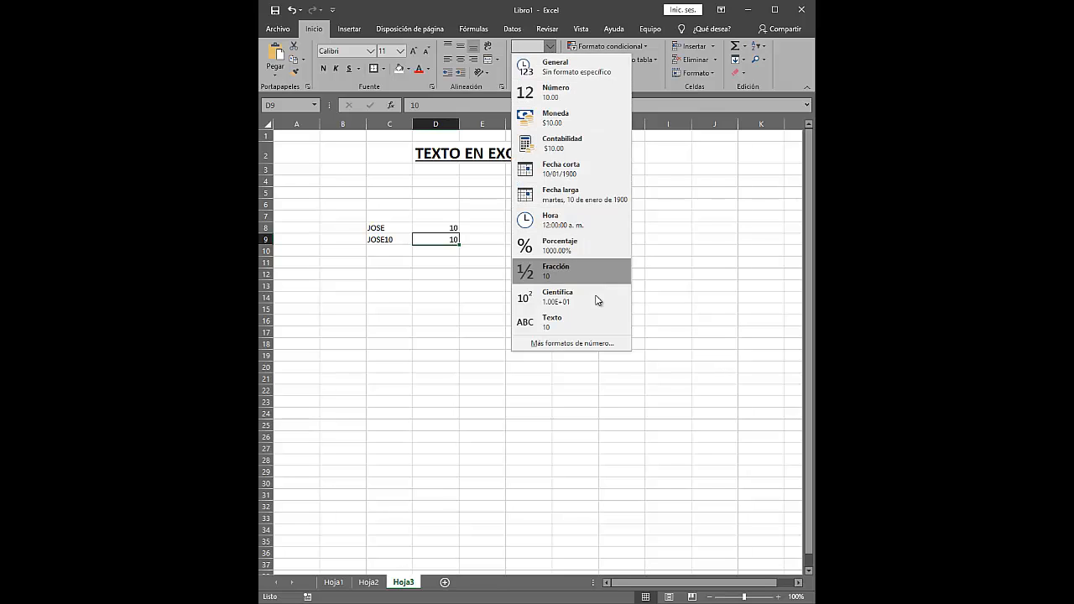
pyautogui.click(577, 327)
pyautogui.click(501, 320)
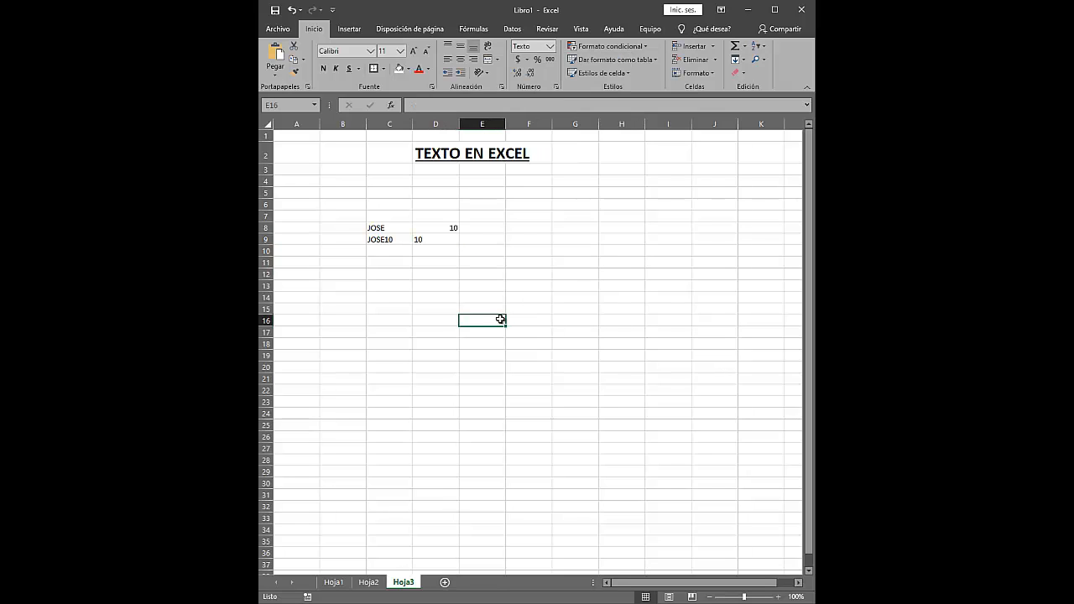
pyautogui.click(432, 239)
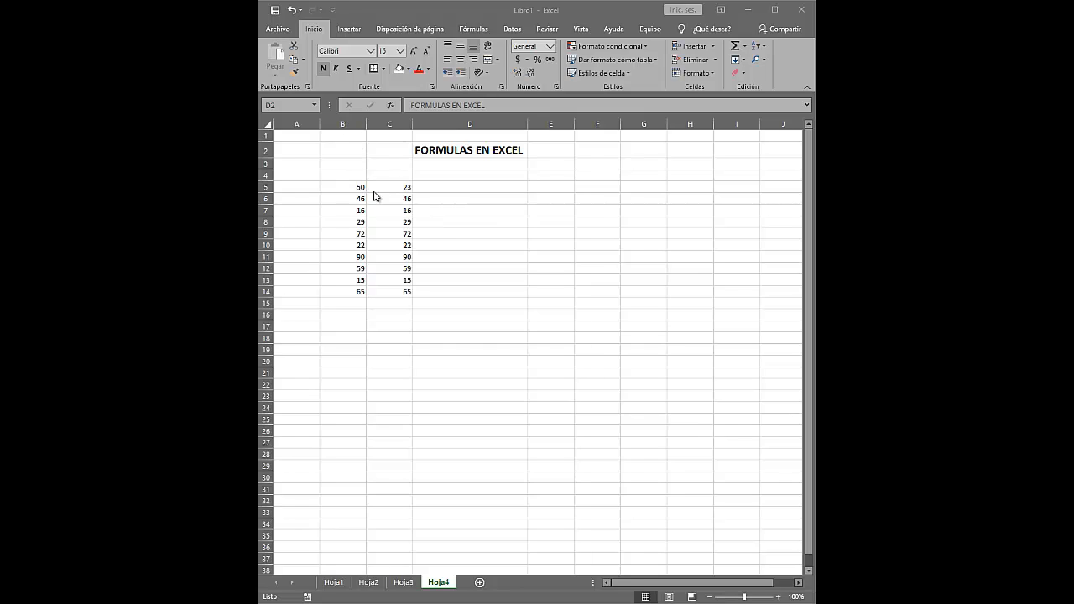
# On Hoja4, enter a SUMA formula in D5 that adds the range B5:C5.
pyautogui.click(431, 187)
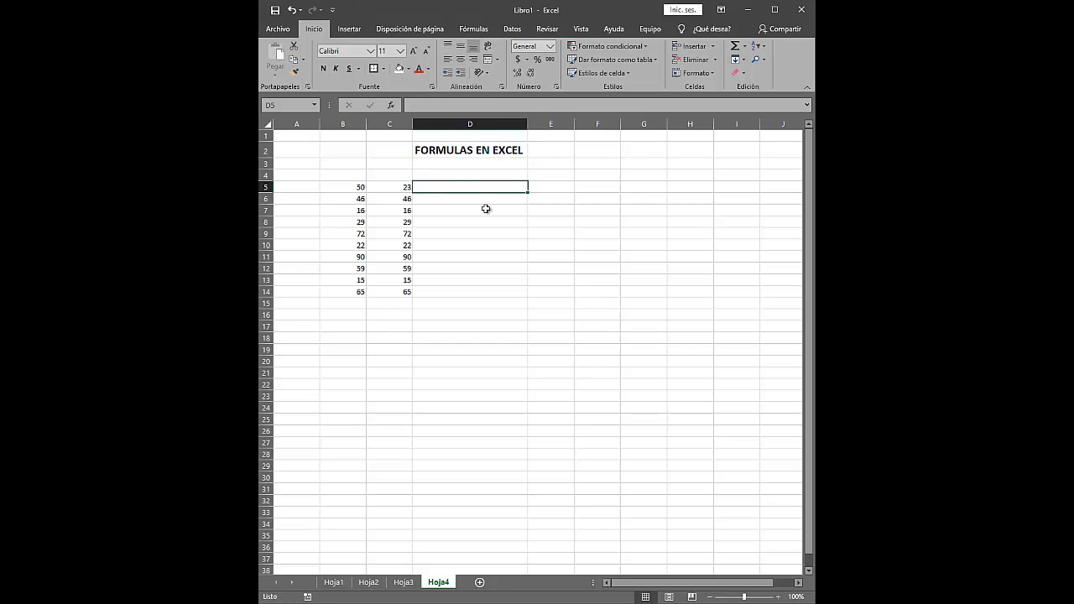
pyautogui.write('=')
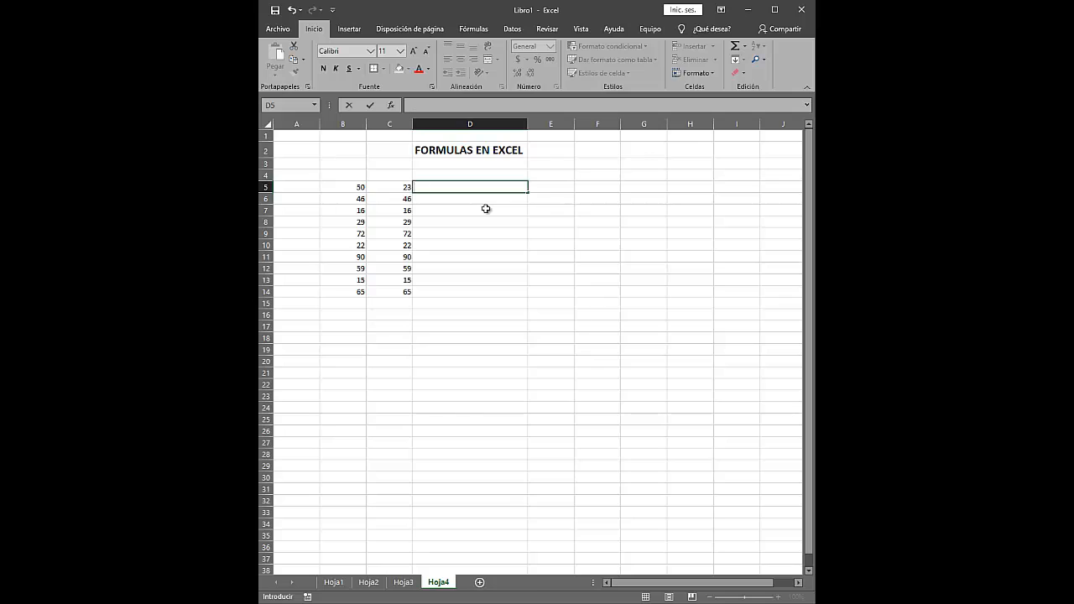
pyautogui.write('=')
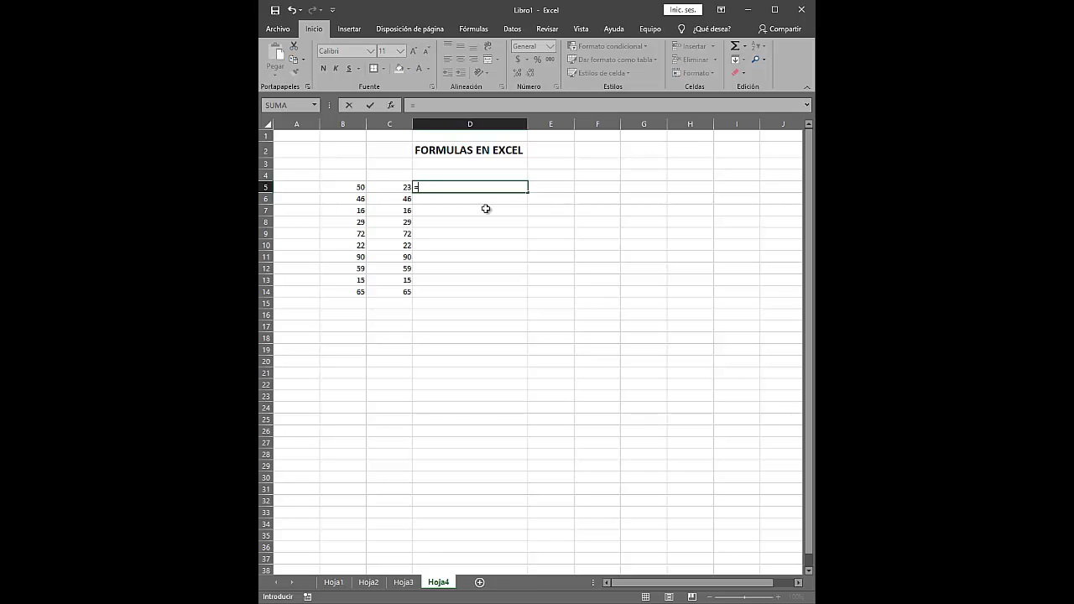
pyautogui.write('SUM')
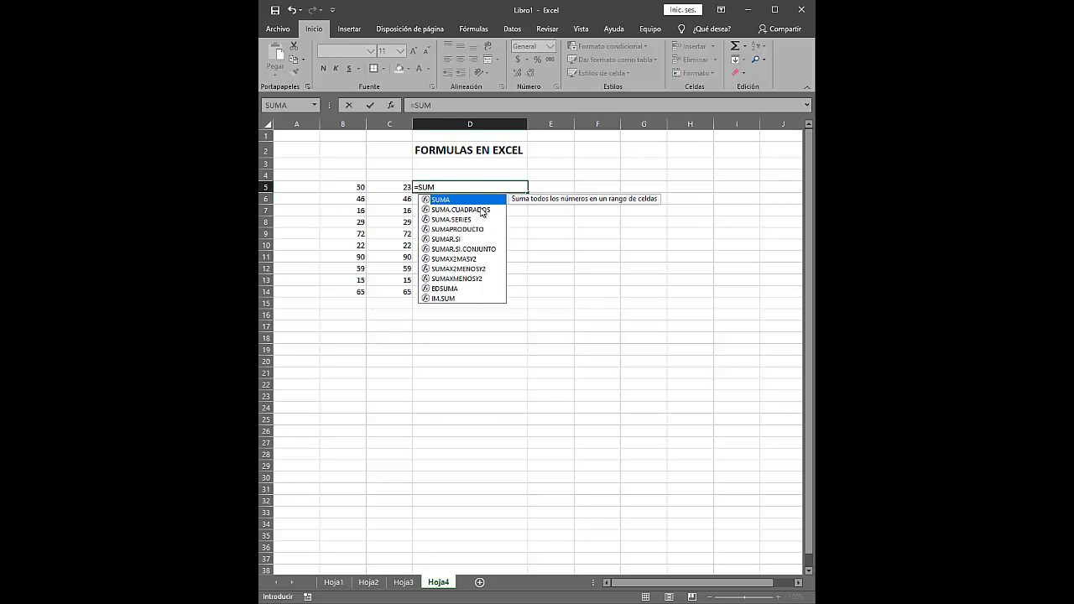
pyautogui.doubleClick(459, 202)
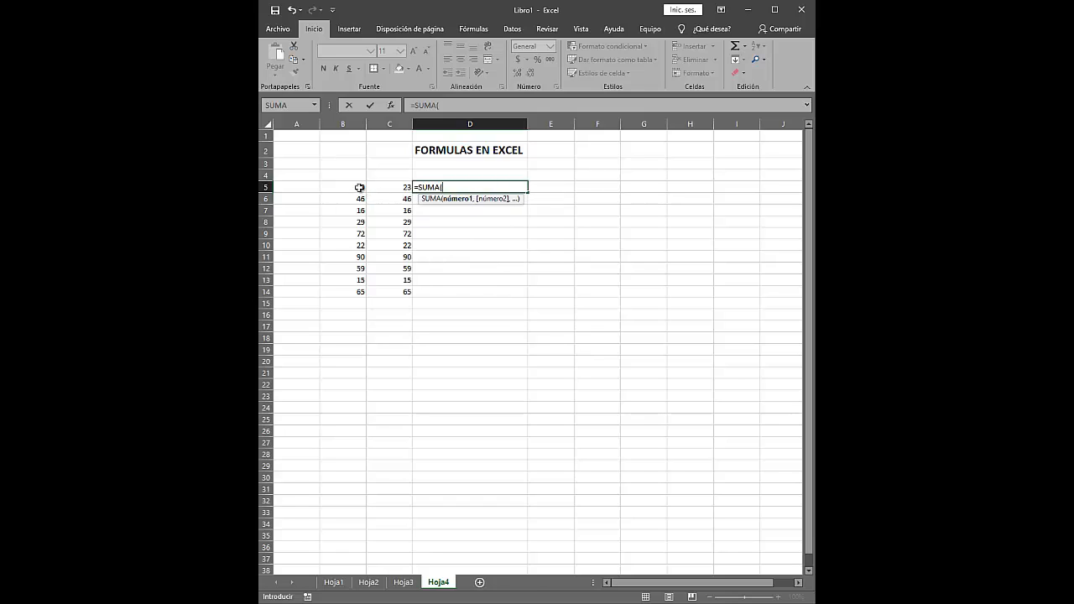
pyautogui.moveTo(360, 185); pyautogui.dragTo(377, 186)
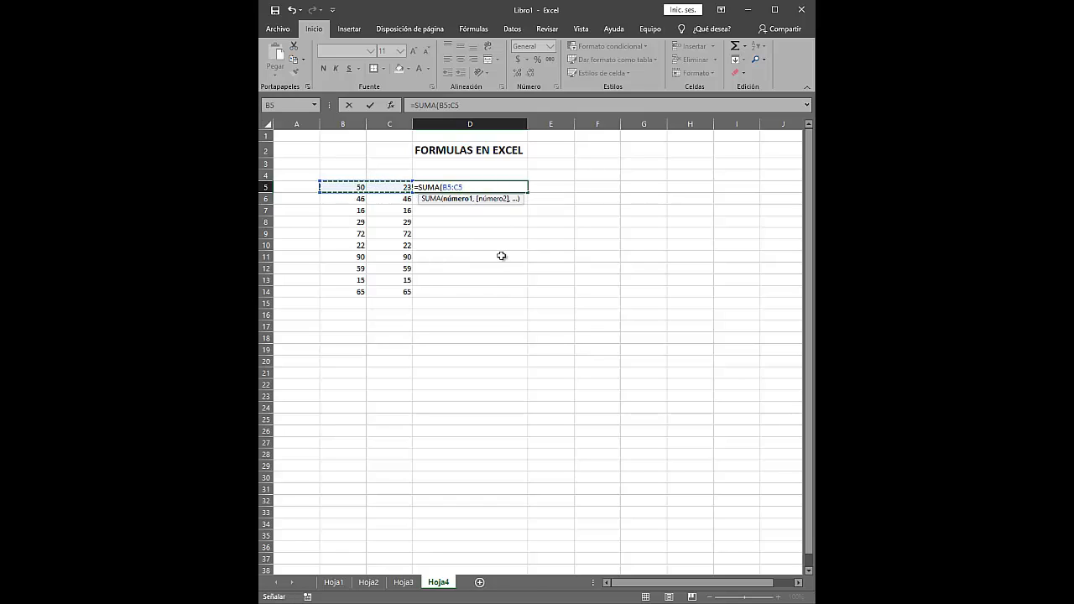
pyautogui.press('Return')
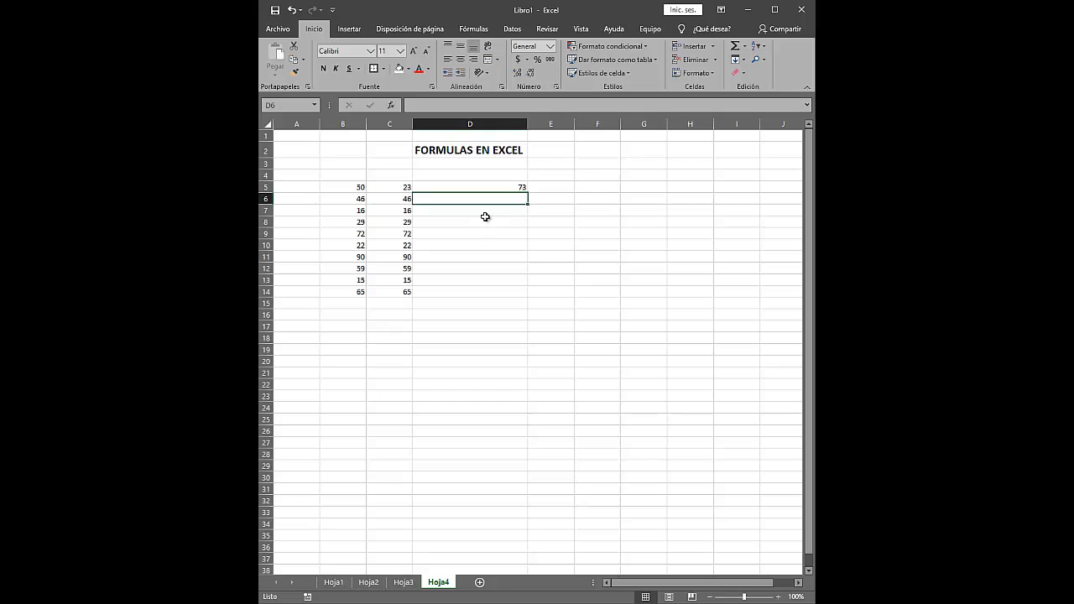
# Enter the subtraction formula =B6-C6 in D6.
pyautogui.write('_')
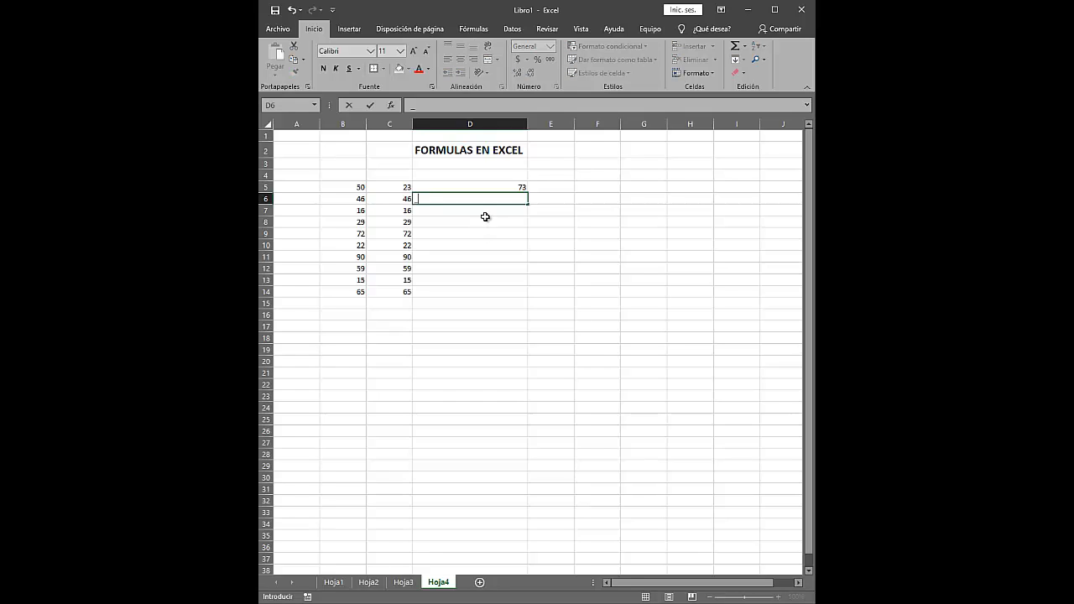
pyautogui.write('=')
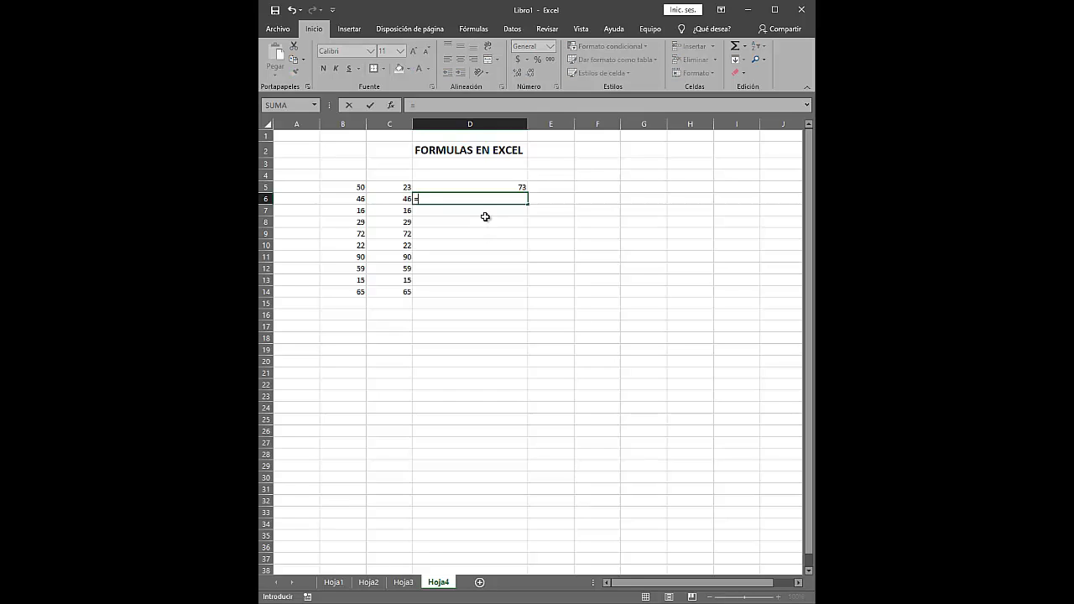
pyautogui.click(354, 199)
pyautogui.write('-')
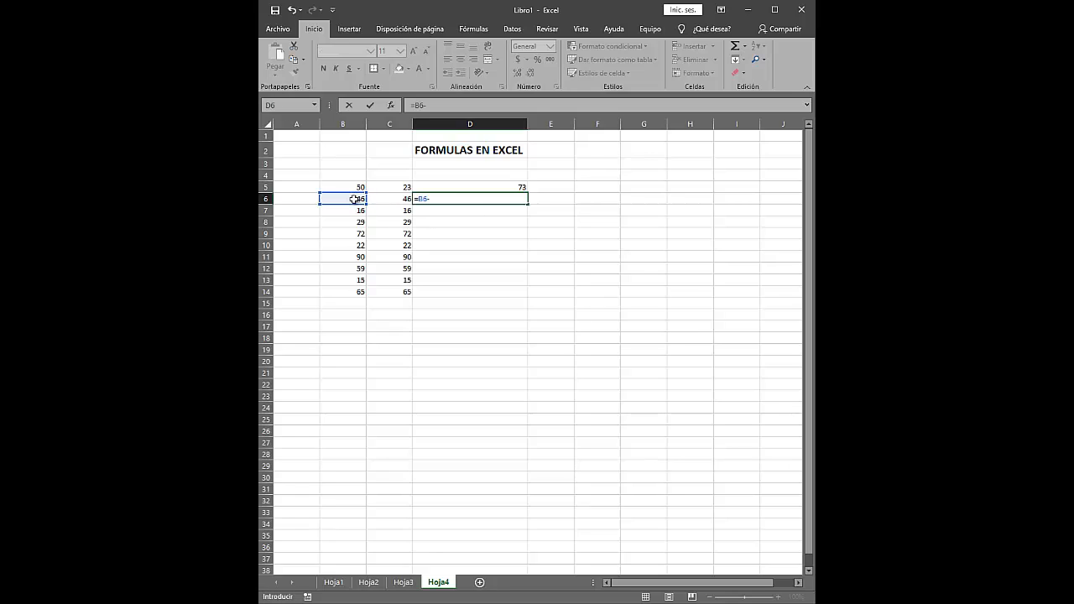
pyautogui.click(378, 198)
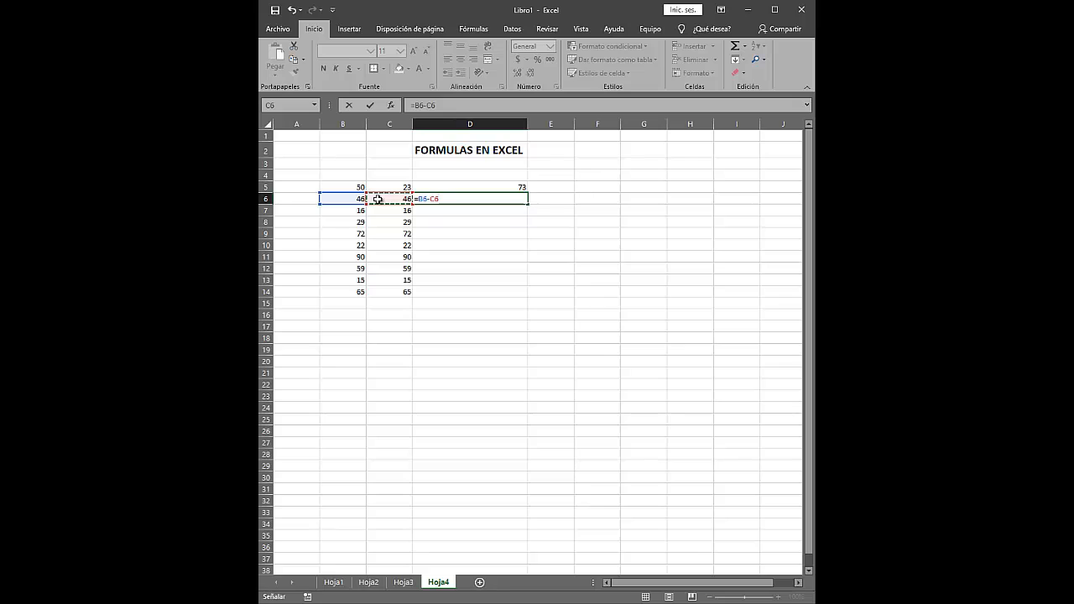
pyautogui.press('Return')
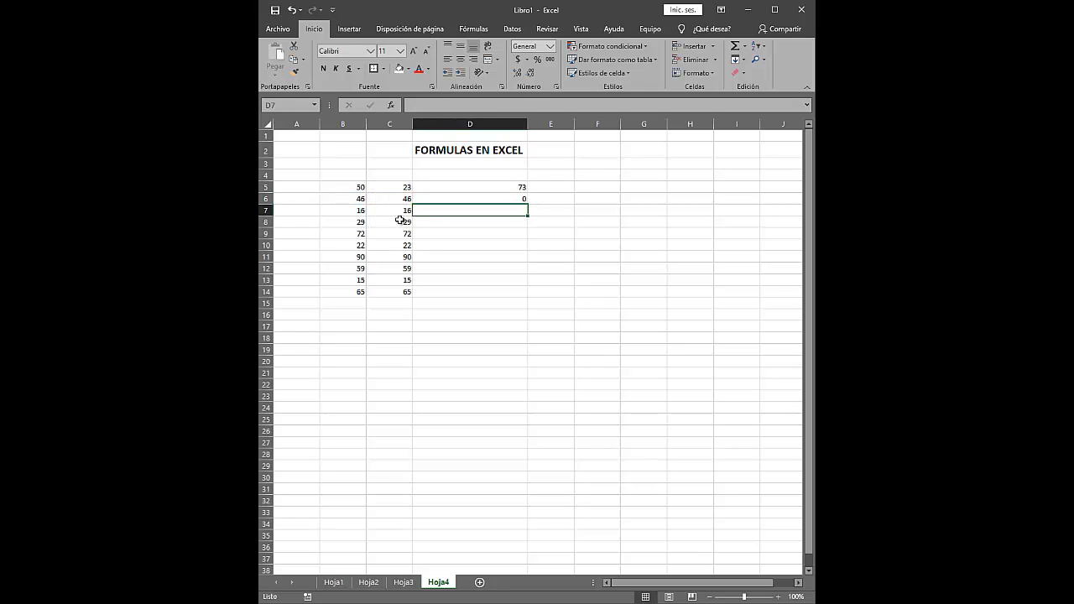
# Enter the multiplication formula =B7*C7 in D7.
pyautogui.click(394, 211)
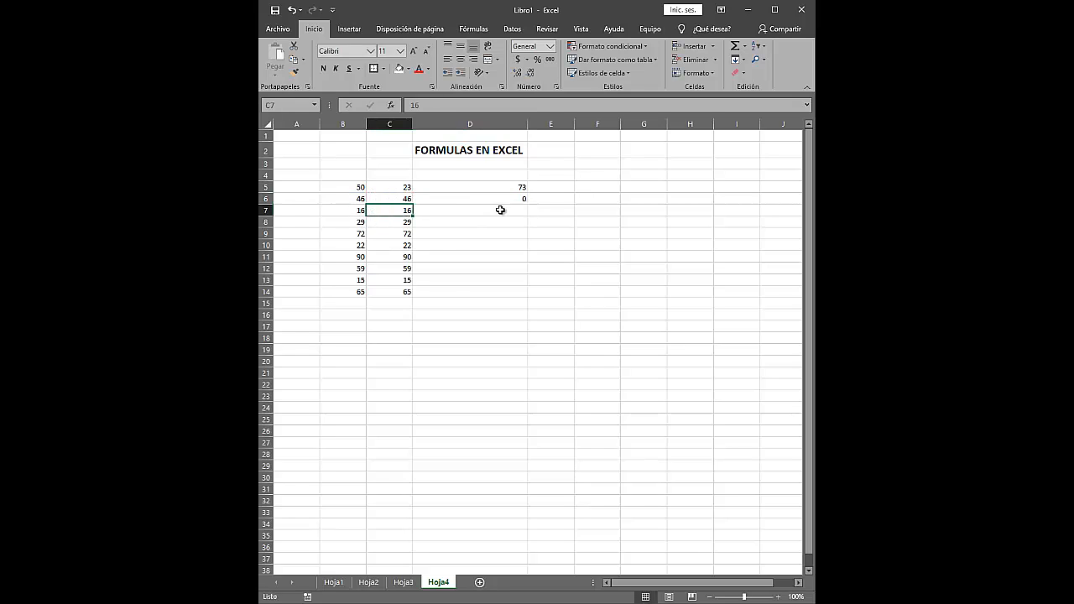
pyautogui.click(500, 209)
pyautogui.write('=')
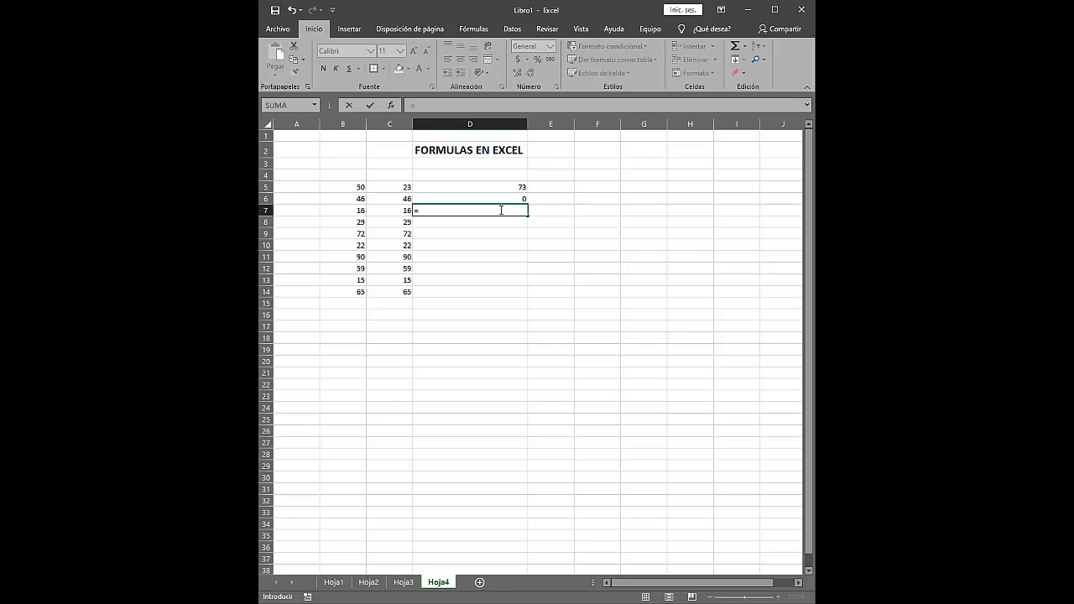
pyautogui.click(361, 210)
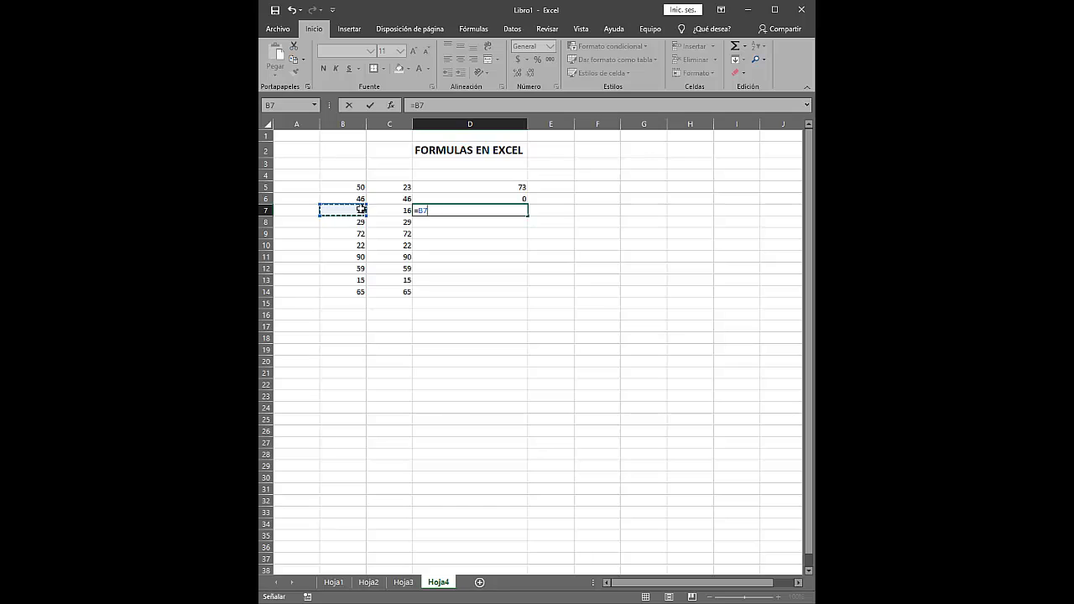
pyautogui.write('*')
pyautogui.click(388, 211)
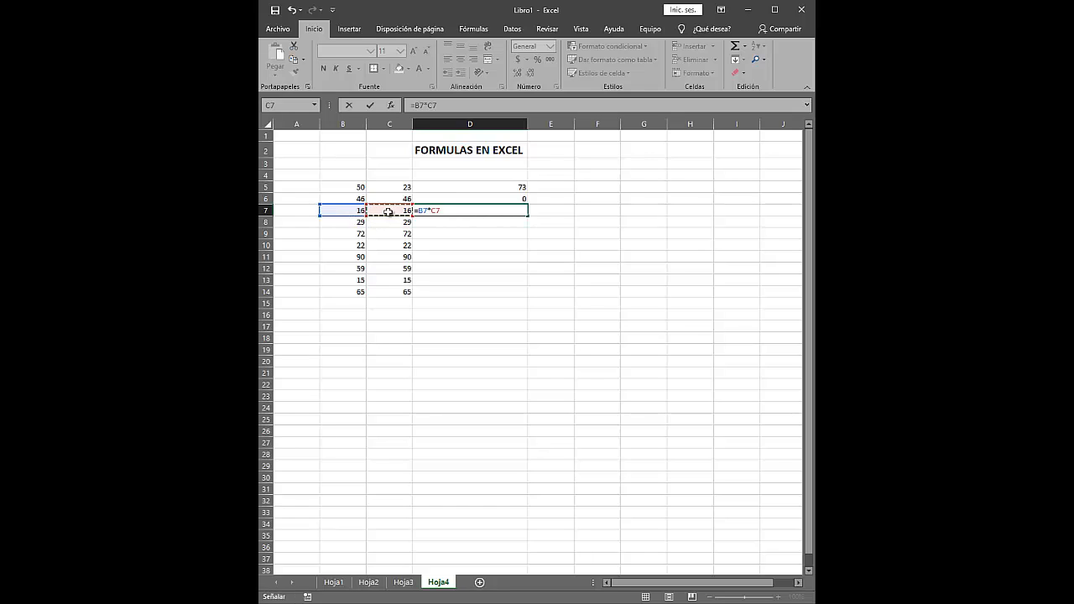
pyautogui.press('Return')
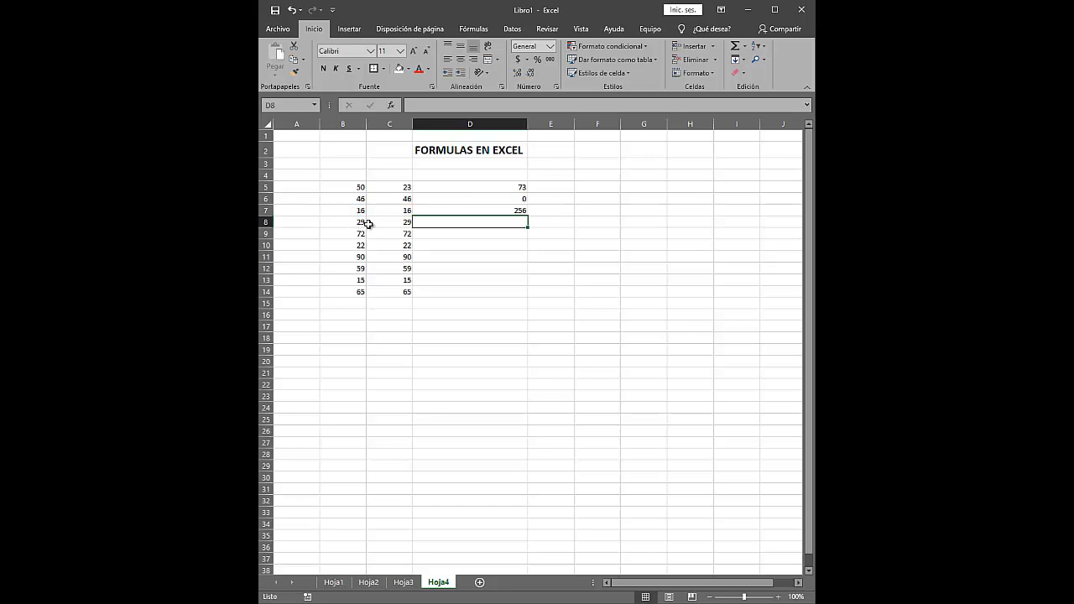
# Enter the division formula =B8/C8 in D8.
pyautogui.write('=')
pyautogui.click(361, 222)
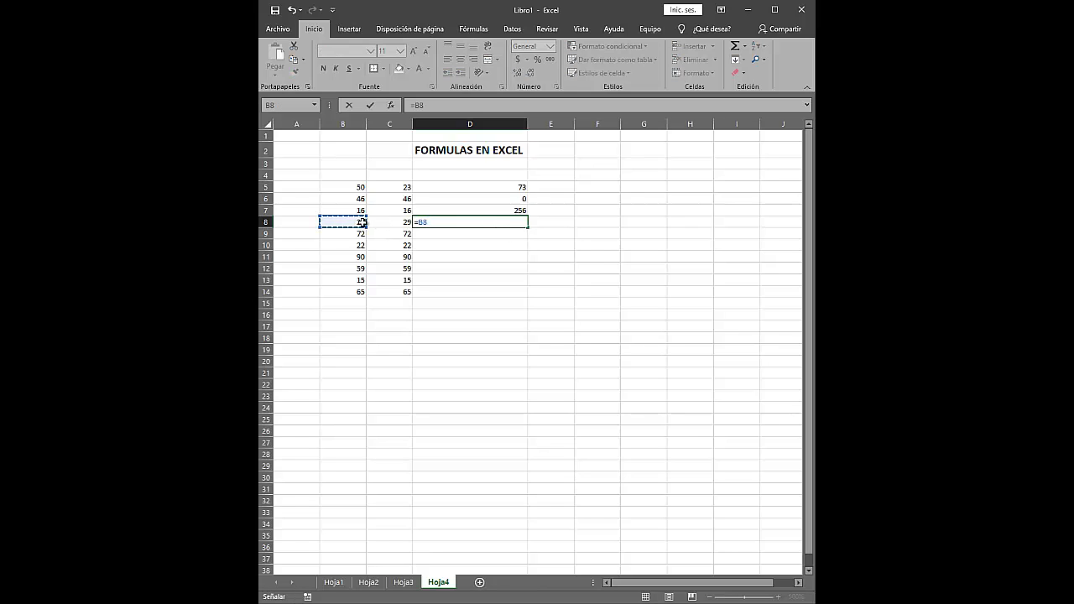
pyautogui.write('/')
pyautogui.click(391, 221)
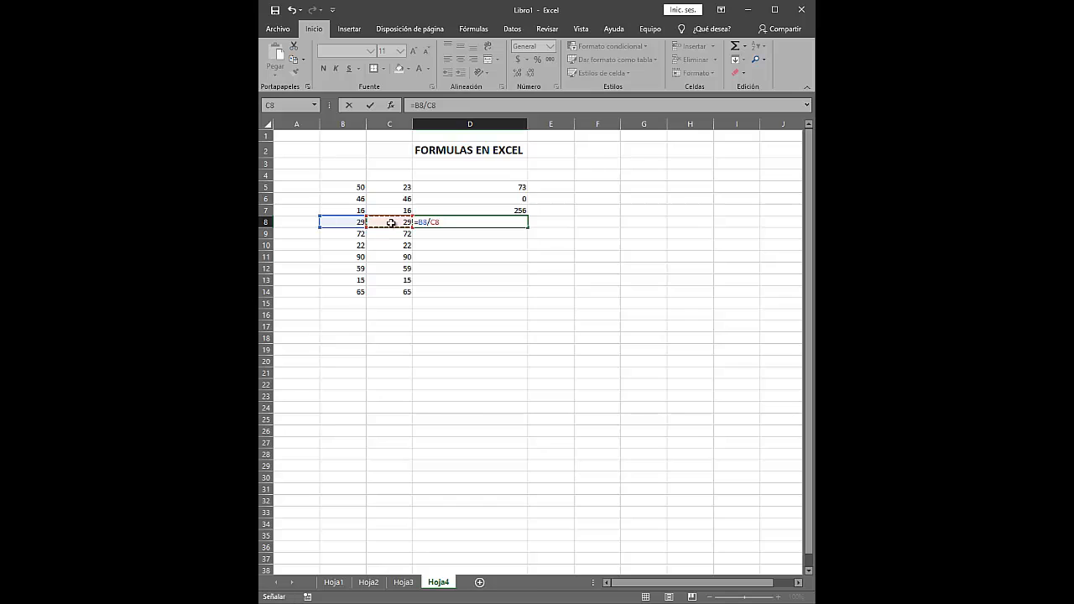
pyautogui.press('Return')
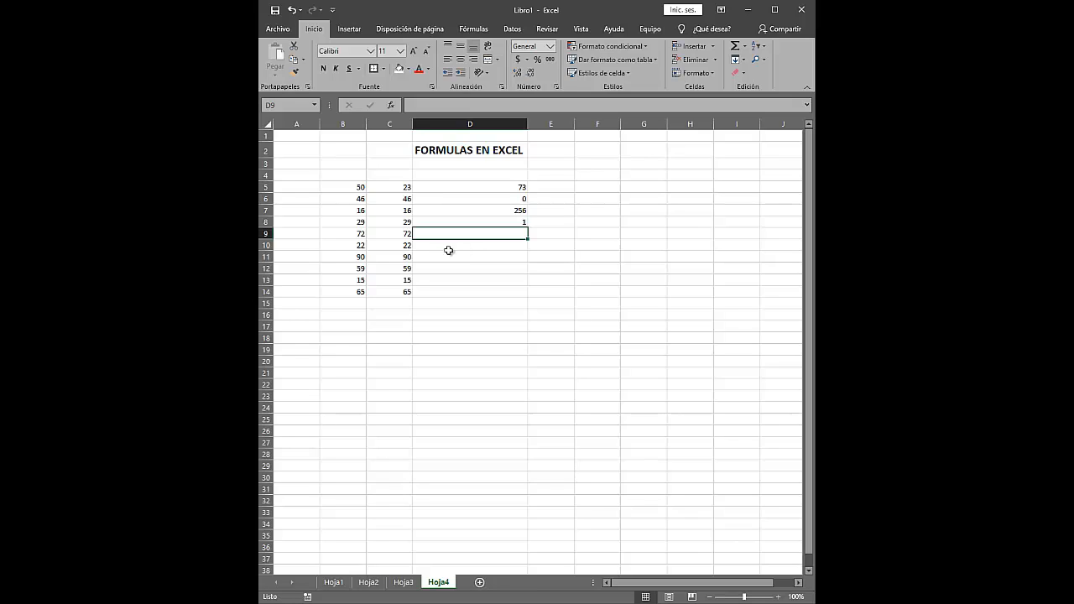
# Start a SI formula in D10 with B10<C10 as its logical test.
pyautogui.click(492, 252)
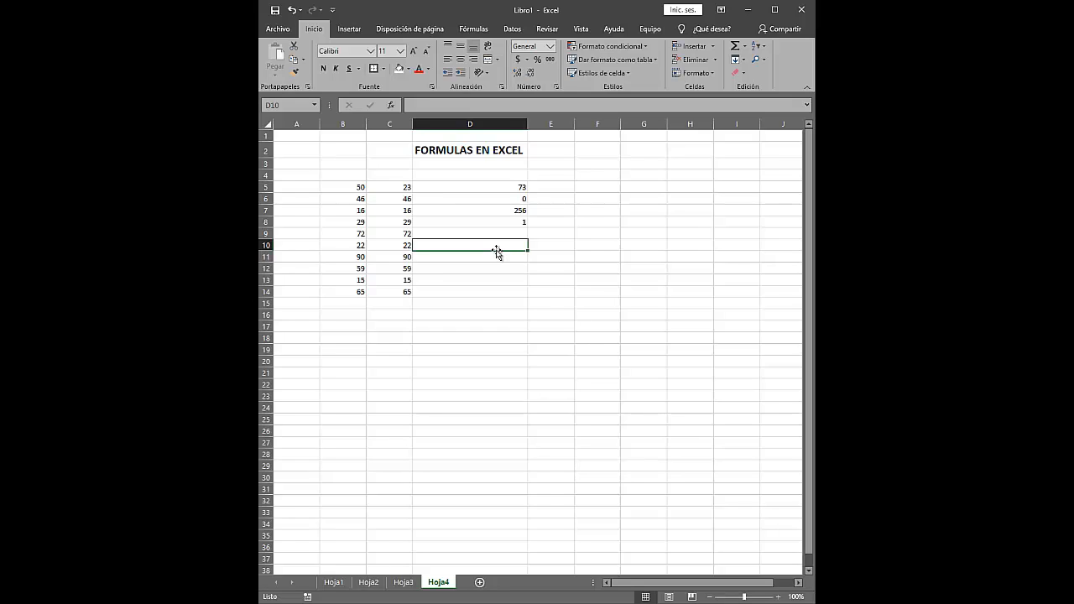
pyautogui.write('=')
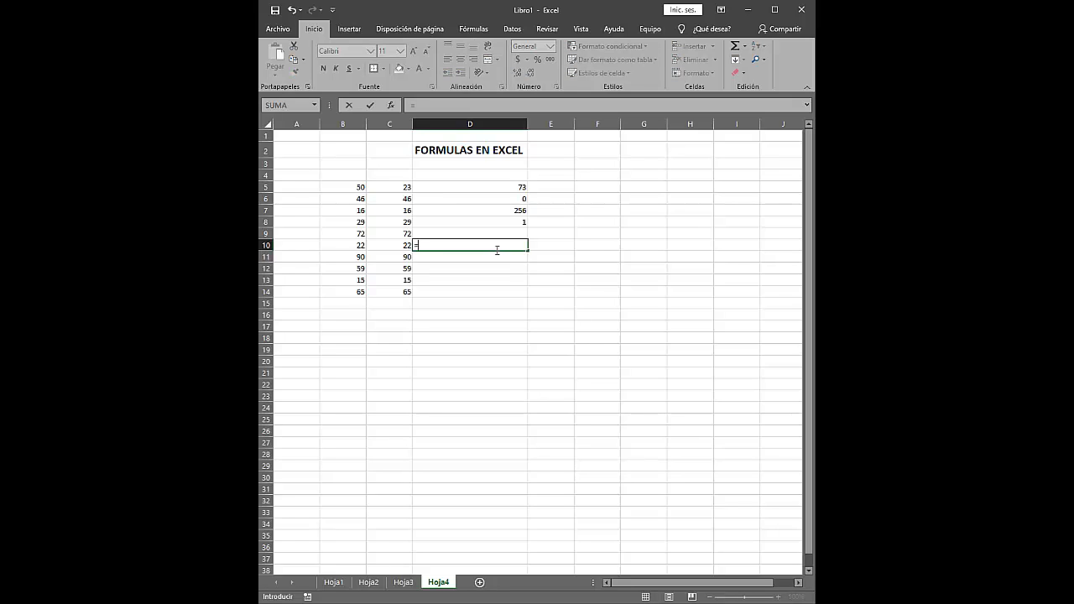
pyautogui.write('SI')
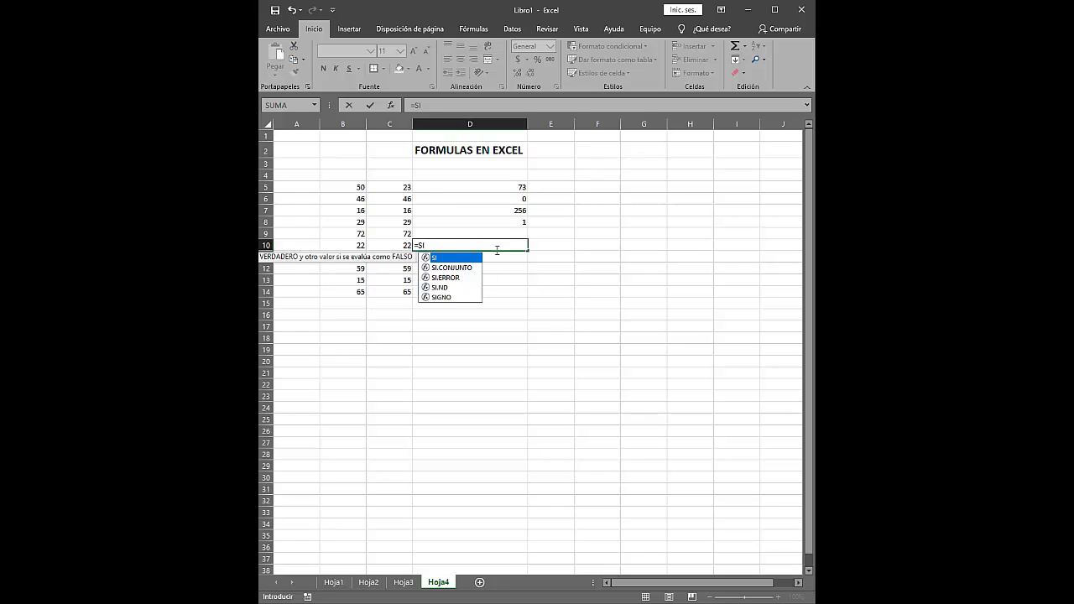
pyautogui.write('(')
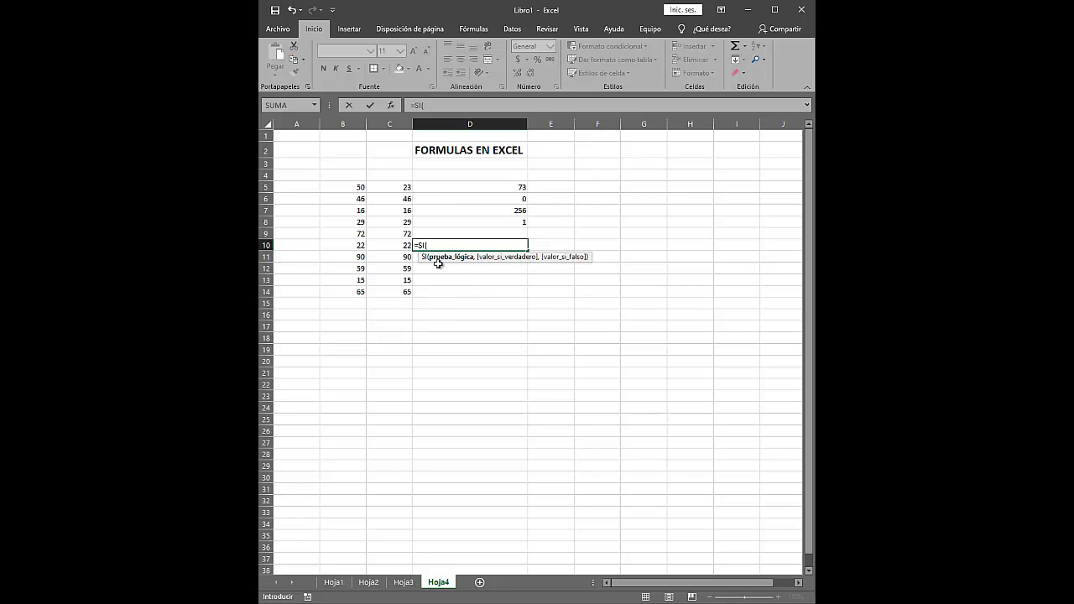
pyautogui.click(354, 245)
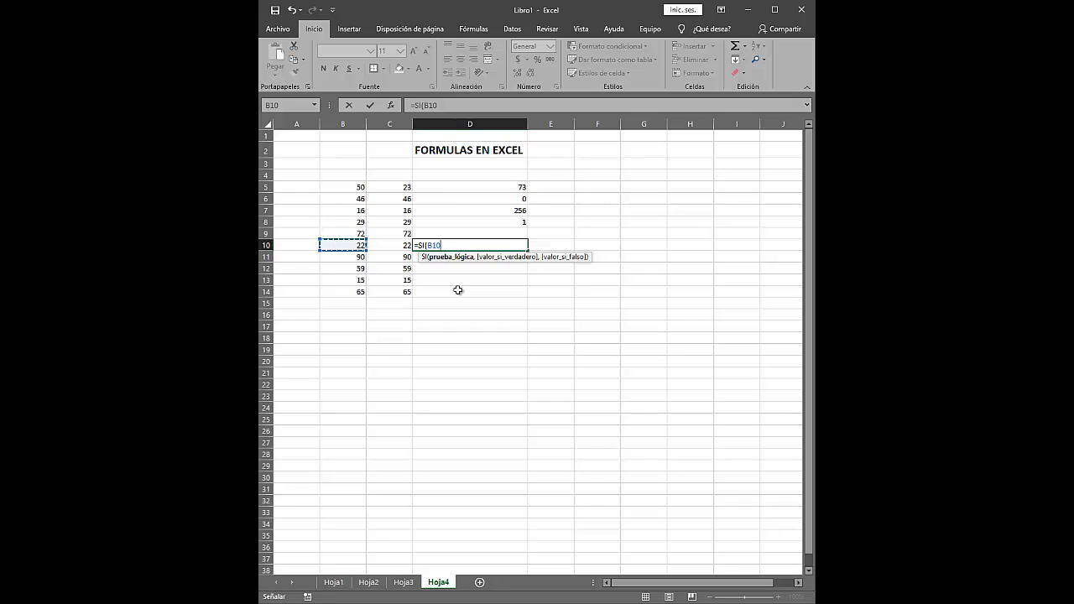
pyautogui.write(',')
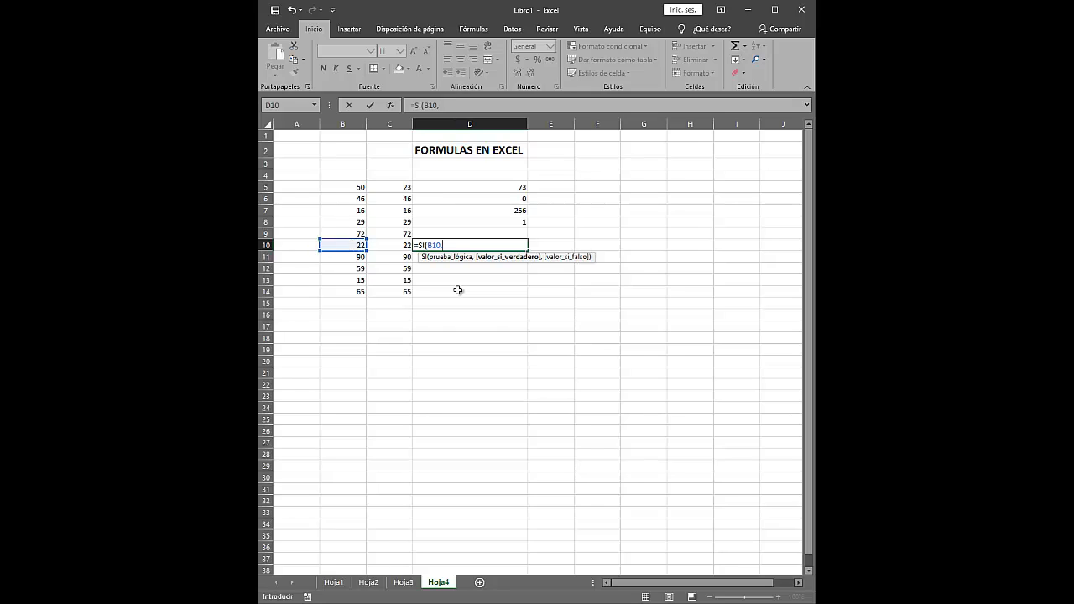
pyautogui.press('BackSpace')
pyautogui.write('<')
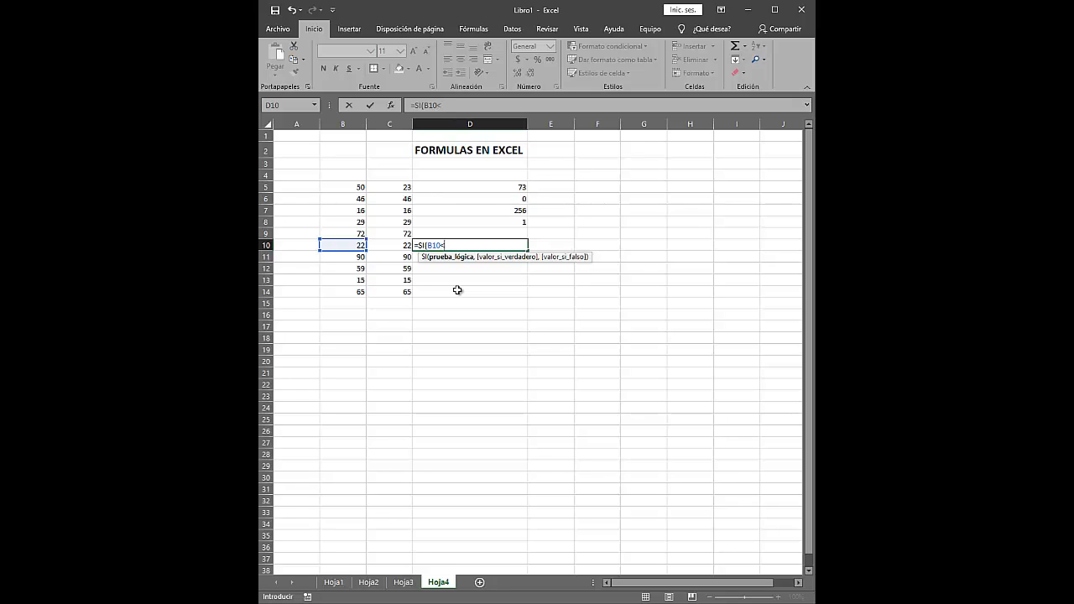
pyautogui.click(403, 245)
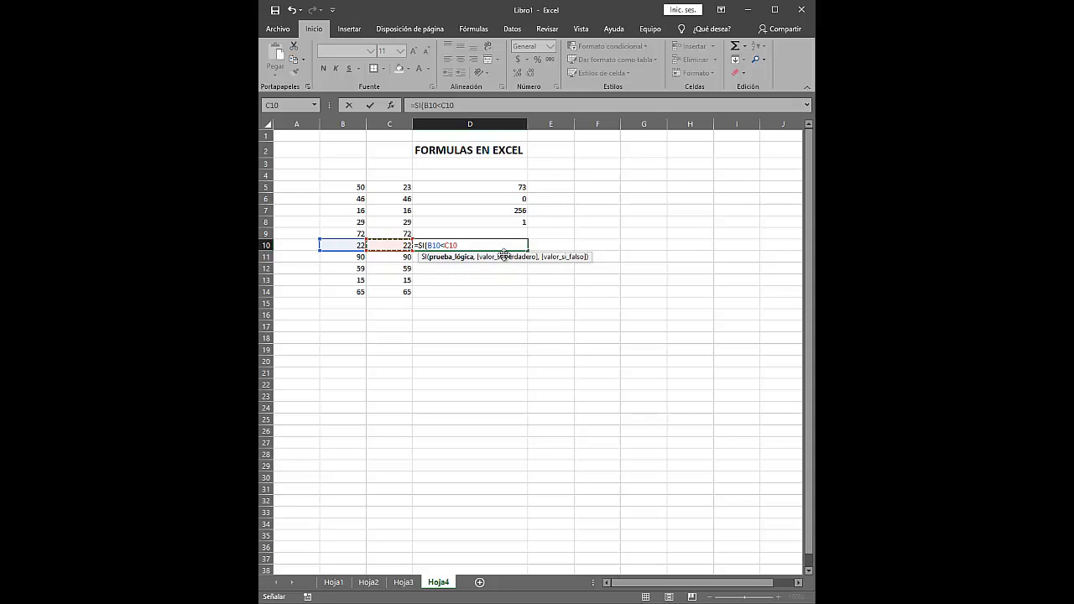
pyautogui.write(',')
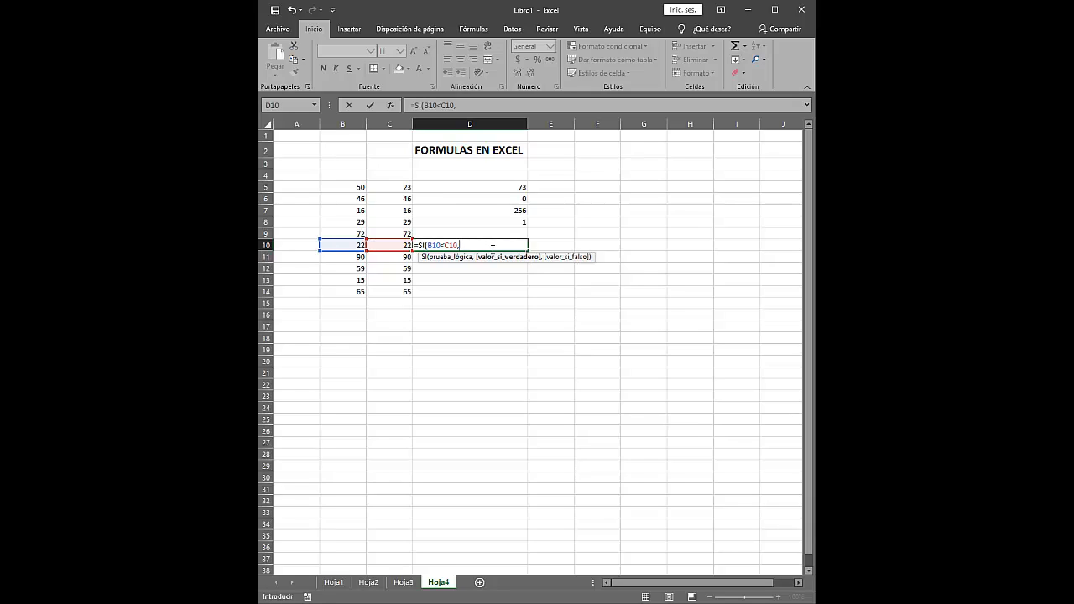
# Add "VERDADERO" as the true result and "FALSO" as the false result of the SI formula in D10.
pyautogui.write('"')
pyautogui.press('BackSpace')
pyautogui.write('"VERDADERO')
pyautogui.write('"')
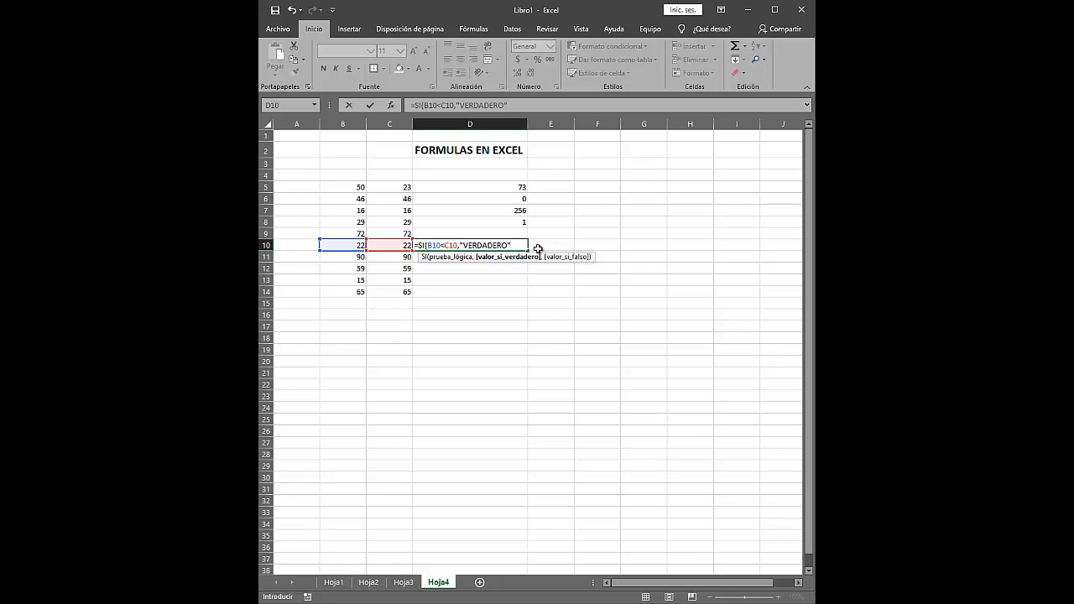
pyautogui.write(',')
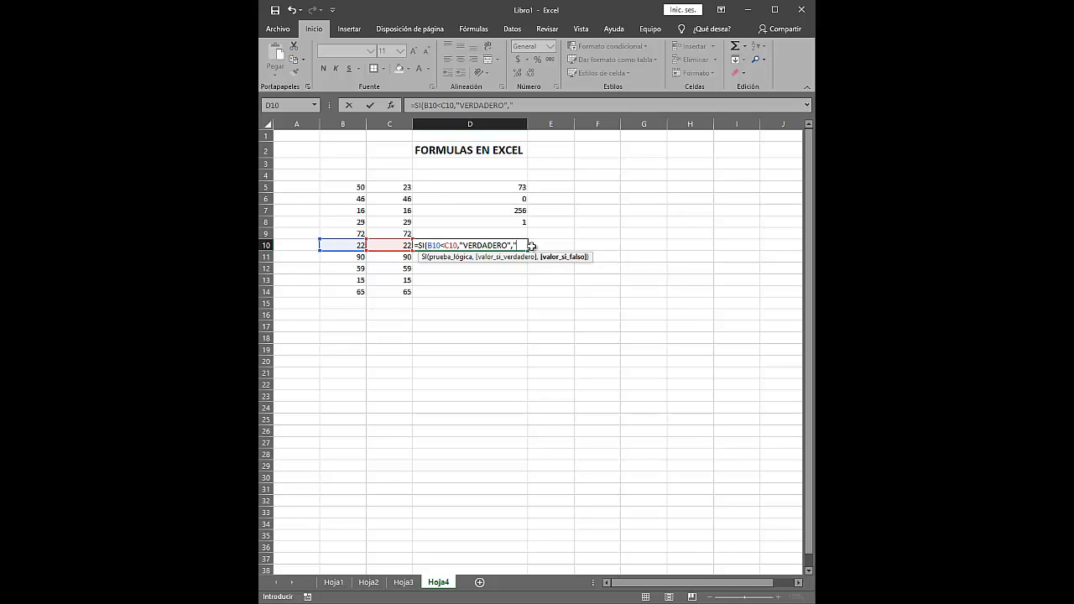
pyautogui.write('"FALSO')
# Replace the SI formula's true result with "ES MENOR" and its false result with "MAYOR", and complete the formula.
pyautogui.moveTo(508, 243); pyautogui.dragTo(462, 245)
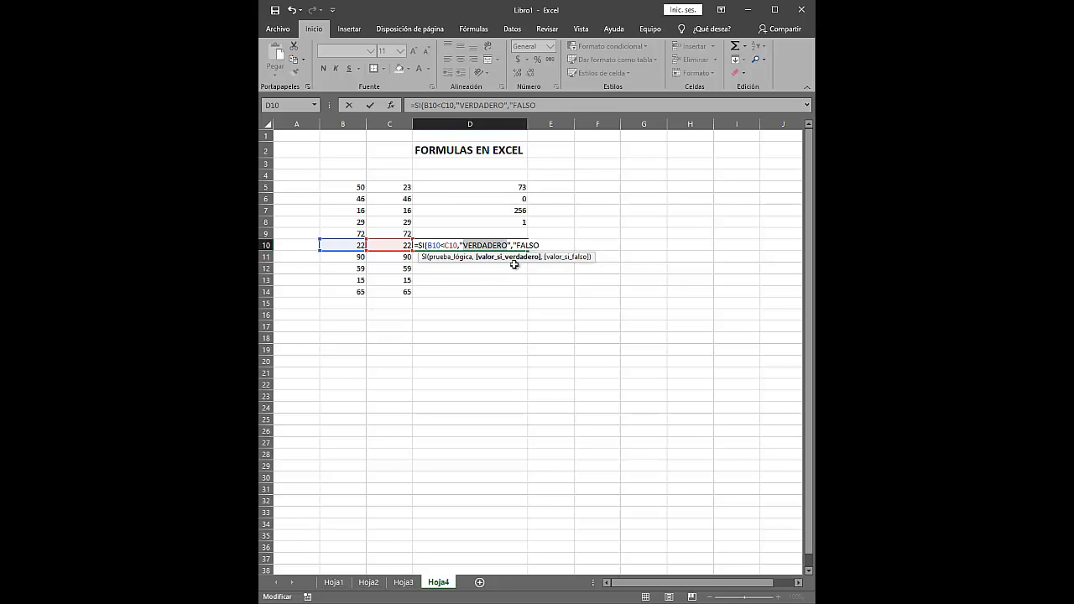
pyautogui.write('ES MENOR')
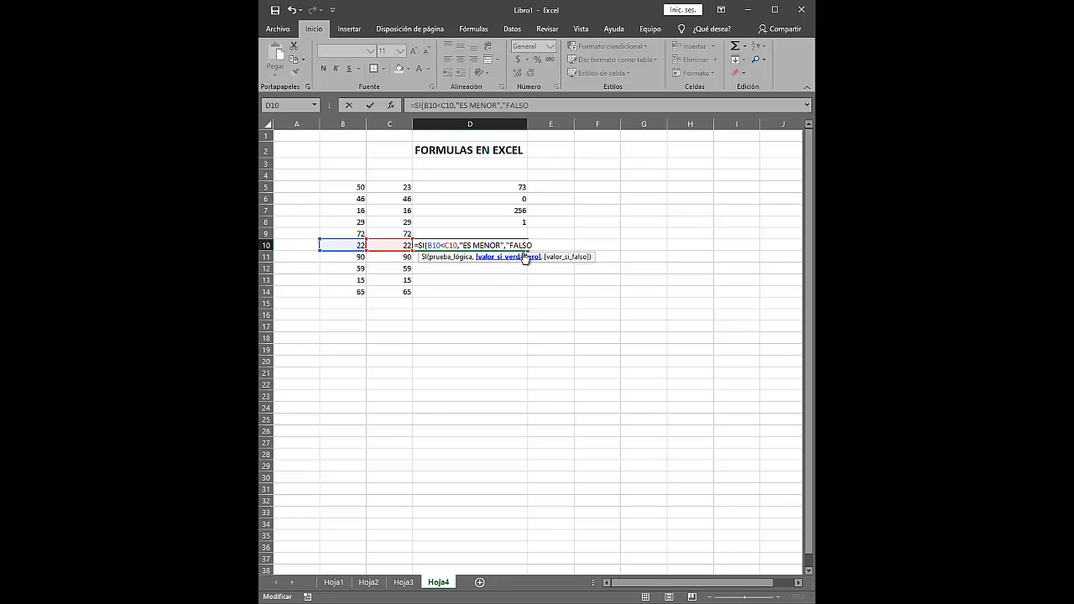
pyautogui.click(510, 245)
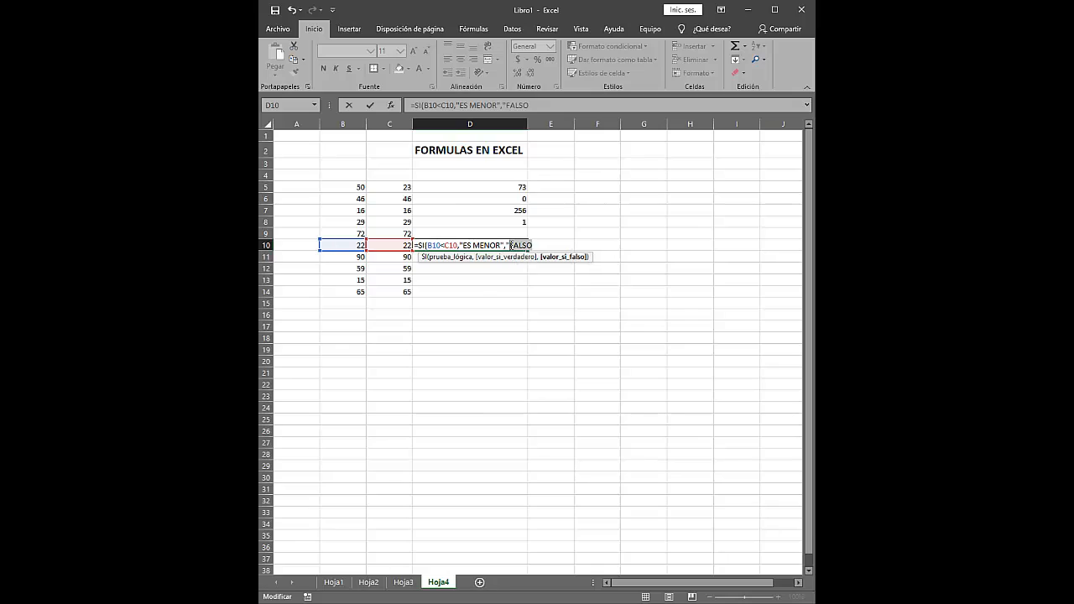
pyautogui.write('MAYOR')
pyautogui.write(')')
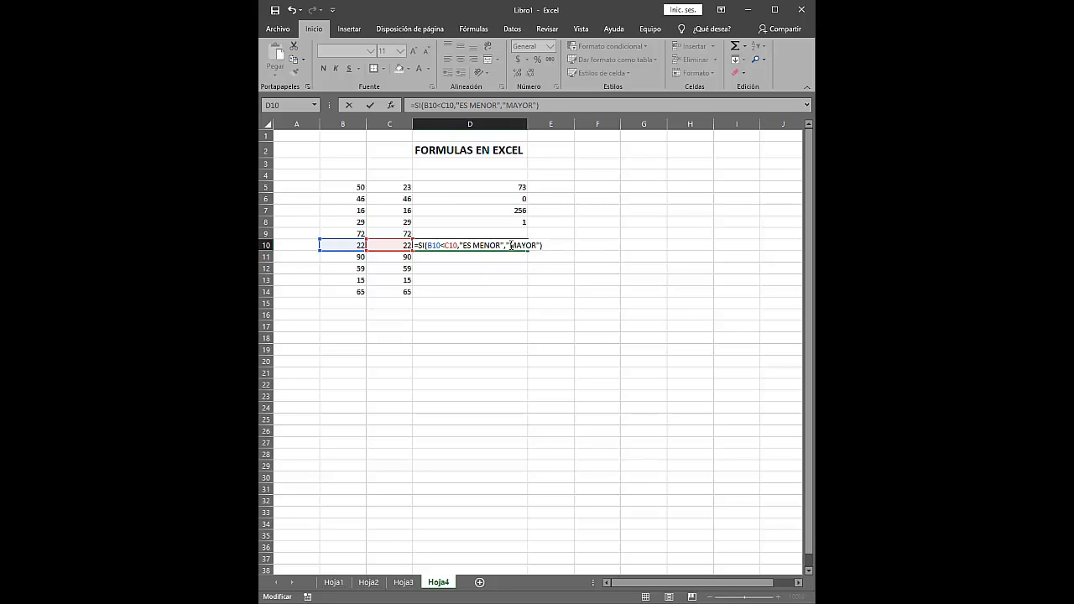
pyautogui.press('Return')
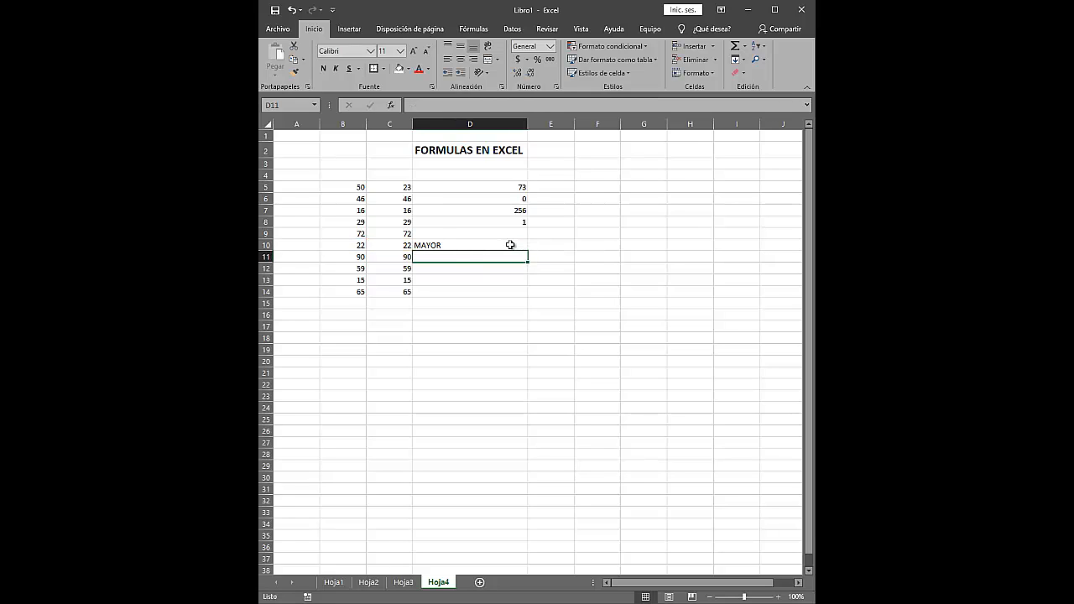
# Test the SI formula by setting B10 to 23, 20, 1 and finally 100.
pyautogui.click(354, 241)
pyautogui.write('23')
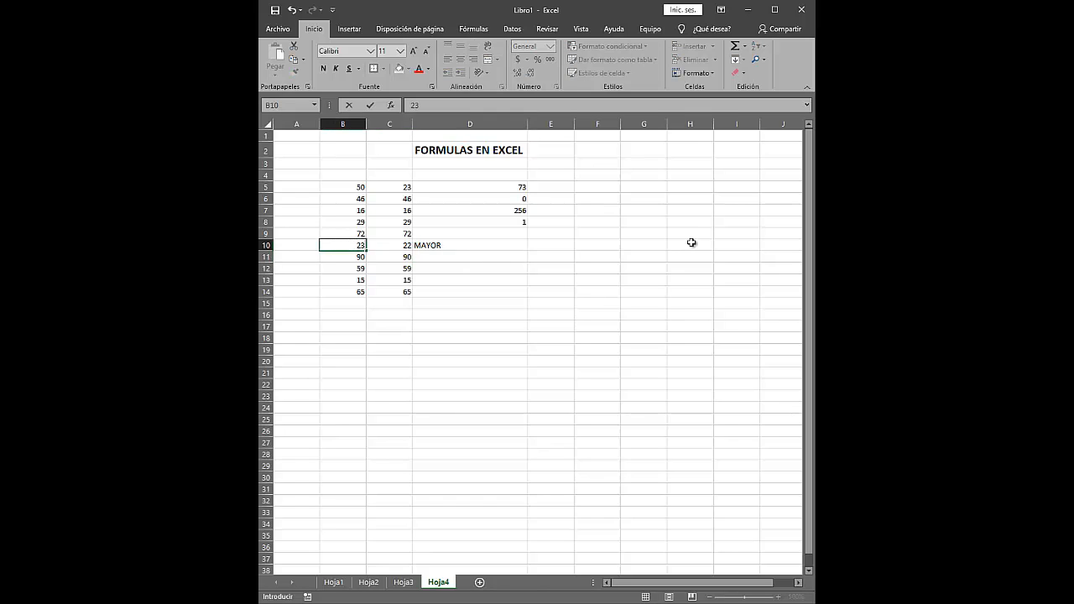
pyautogui.press('Return')
pyautogui.press('Up')
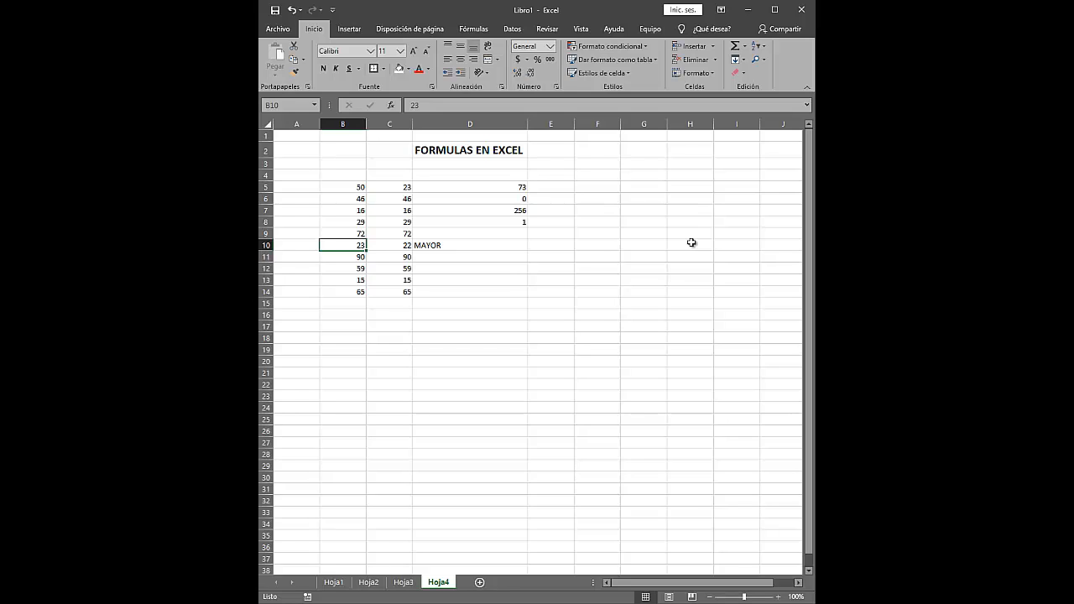
pyautogui.write('20')
pyautogui.press('Return')
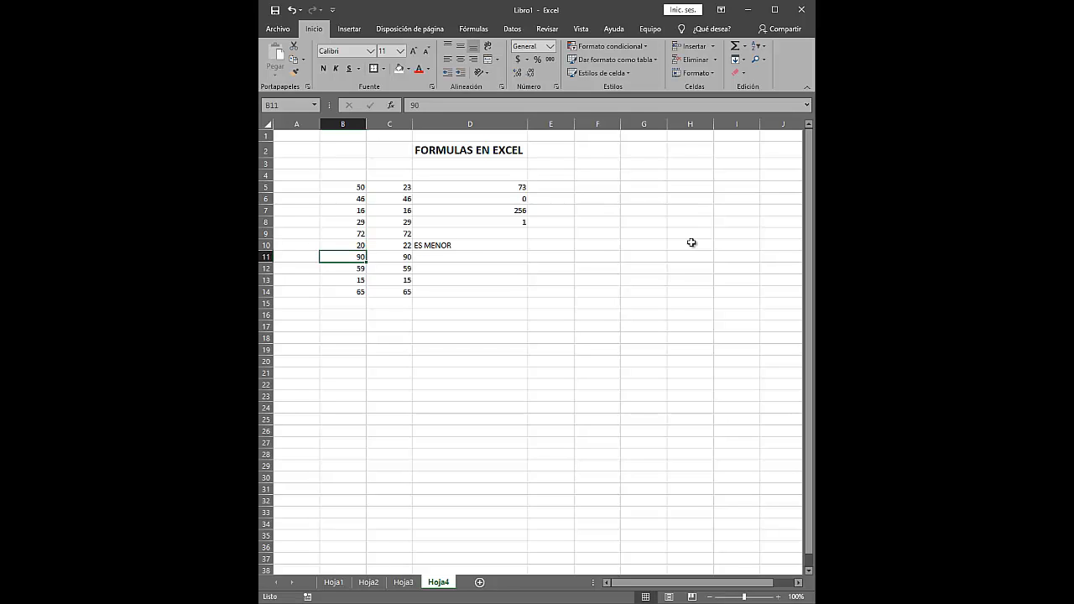
pyautogui.press('Up')
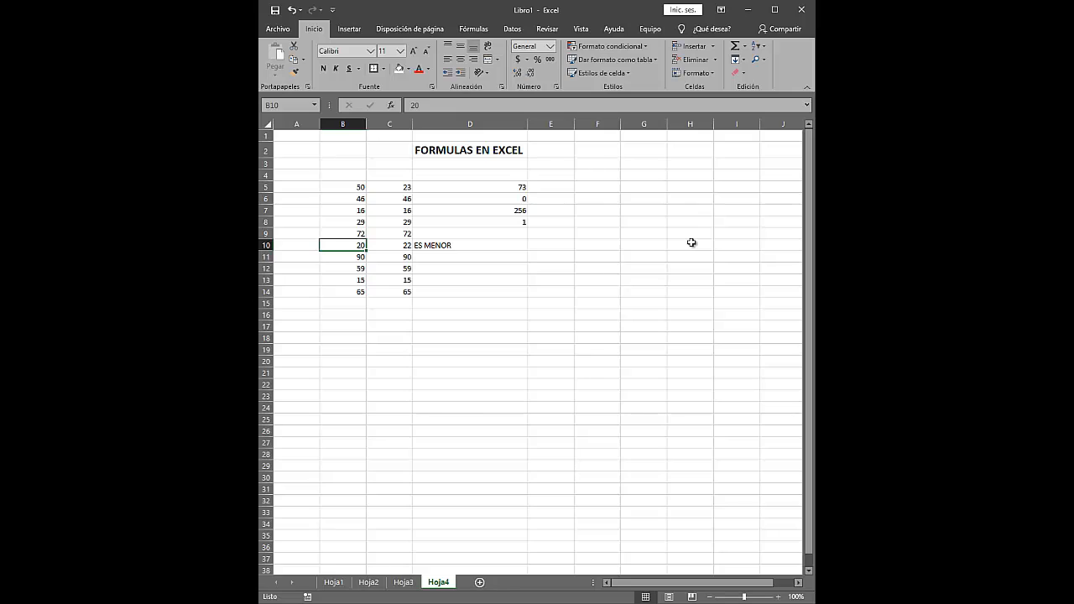
pyautogui.write('1')
pyautogui.press('Return')
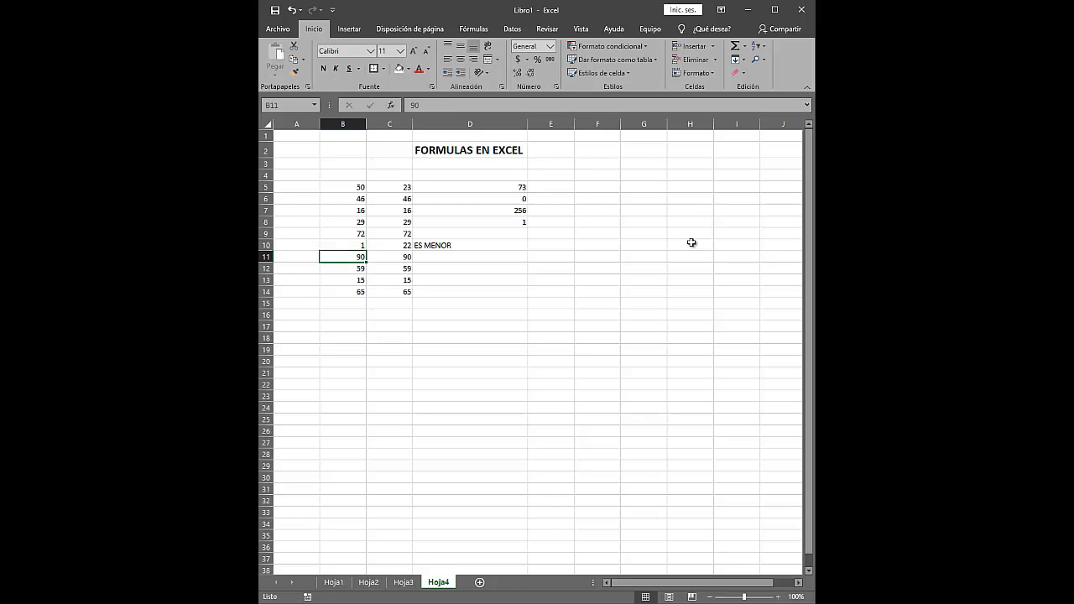
pyautogui.press('Up')
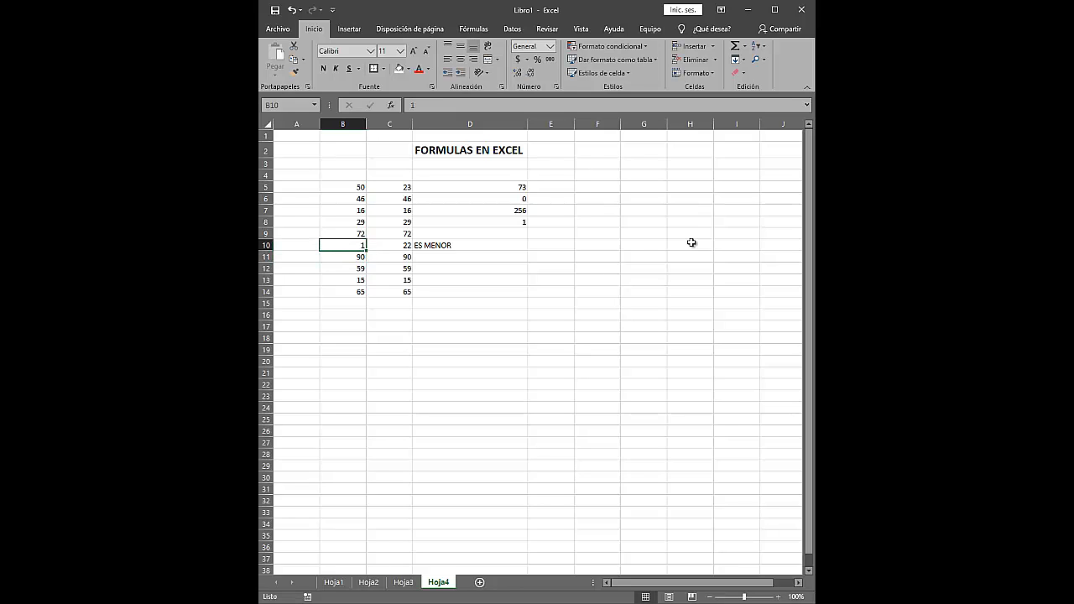
pyautogui.write('100')
pyautogui.press('Return')
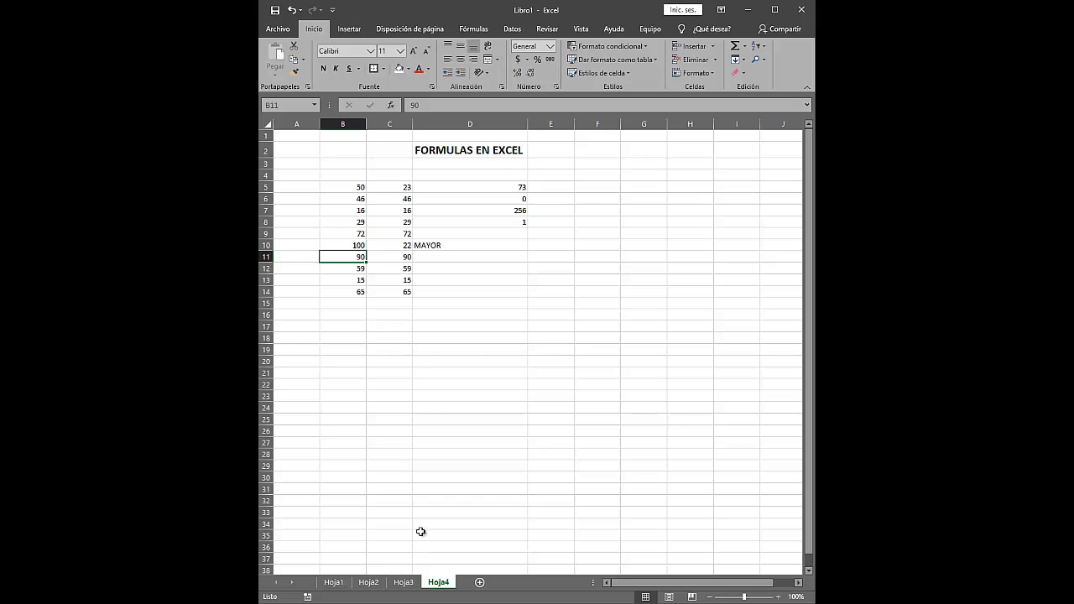
# Review the numbered list of Excel data types on Hoja1, from numeric values to formulas.
pyautogui.click(333, 582)
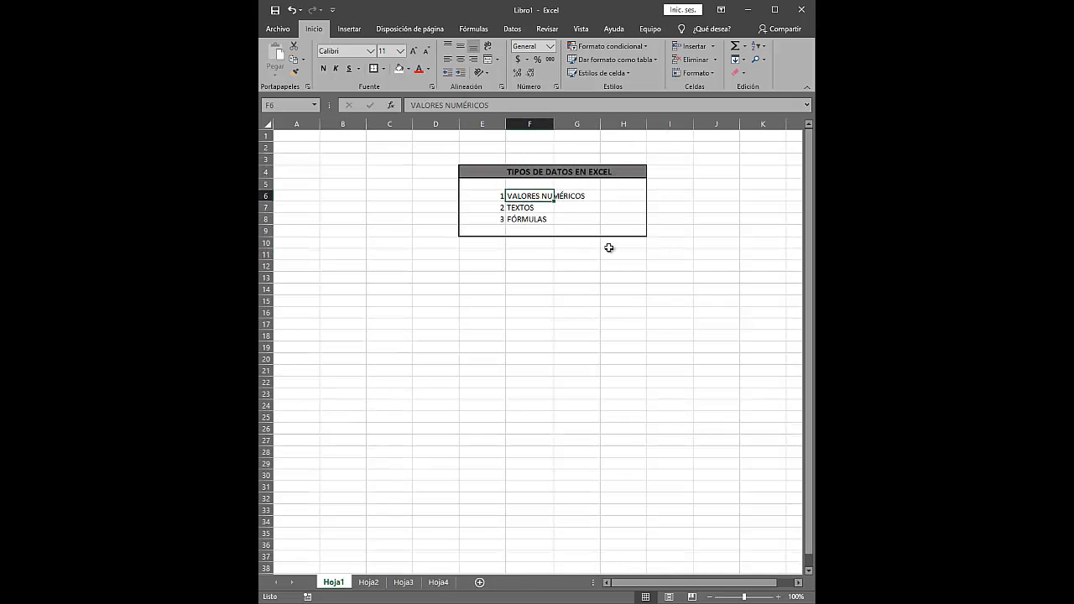
pyautogui.click(456, 222)
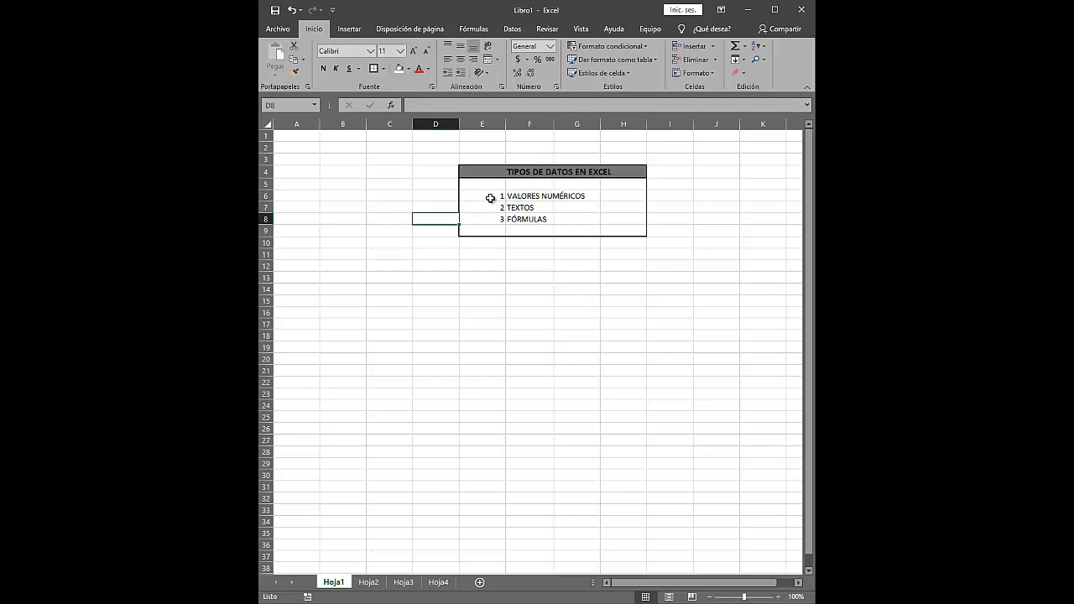
pyautogui.click(490, 198)
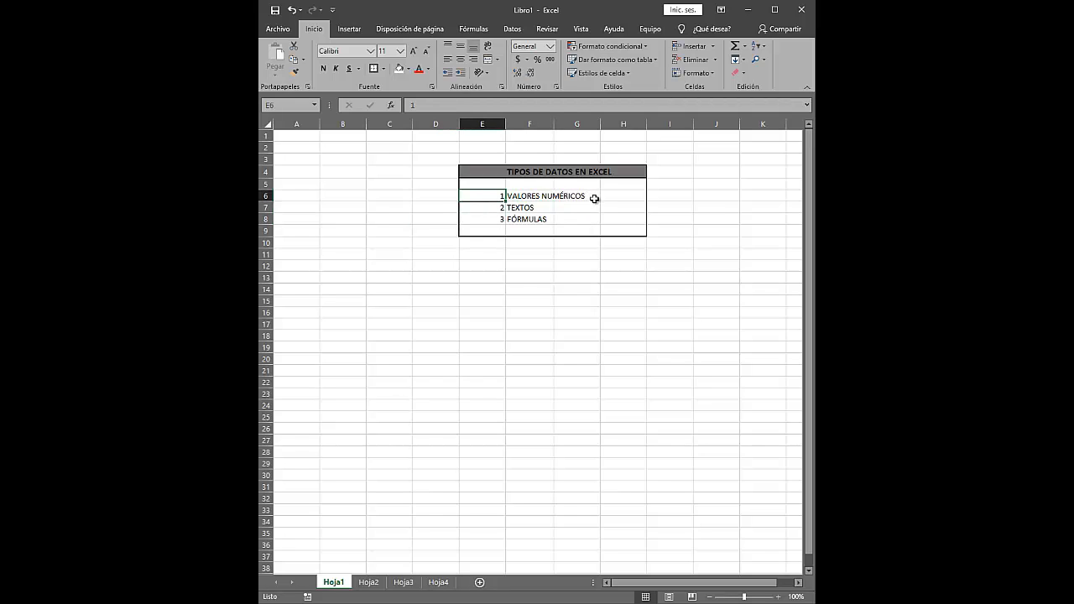
pyautogui.click(537, 209)
pyautogui.click(552, 221)
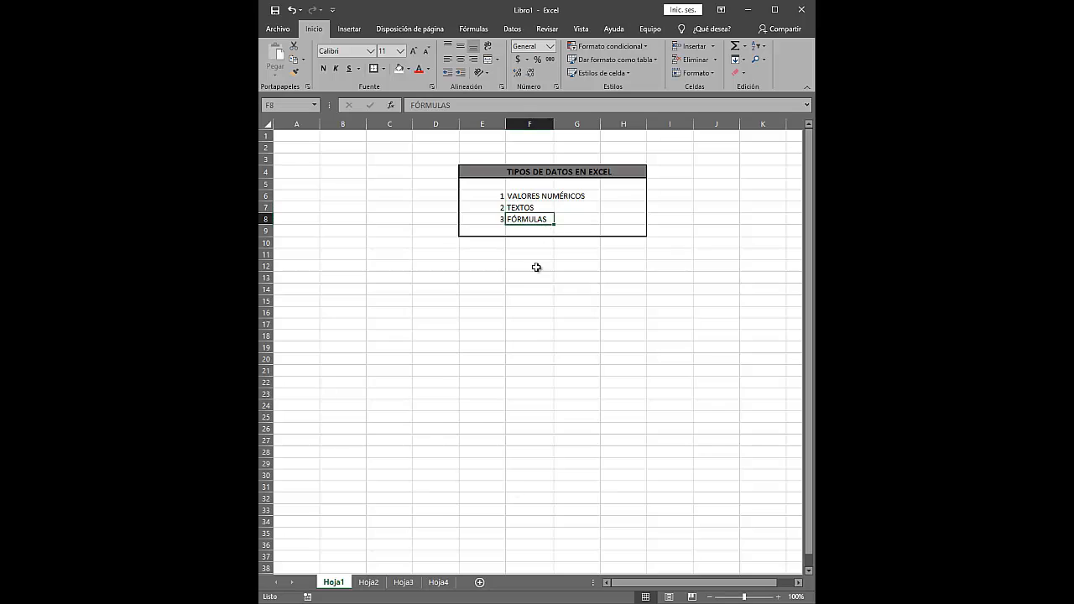
# Return to Hoja4 and inspect the formulas in D5 and D10.
pyautogui.click(438, 583)
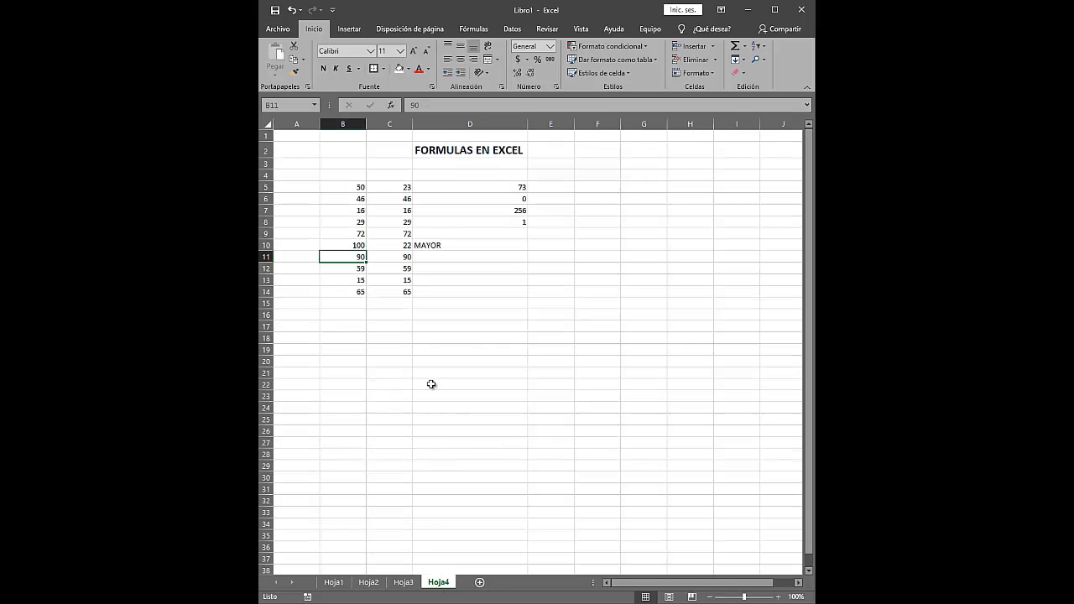
pyautogui.click(507, 186)
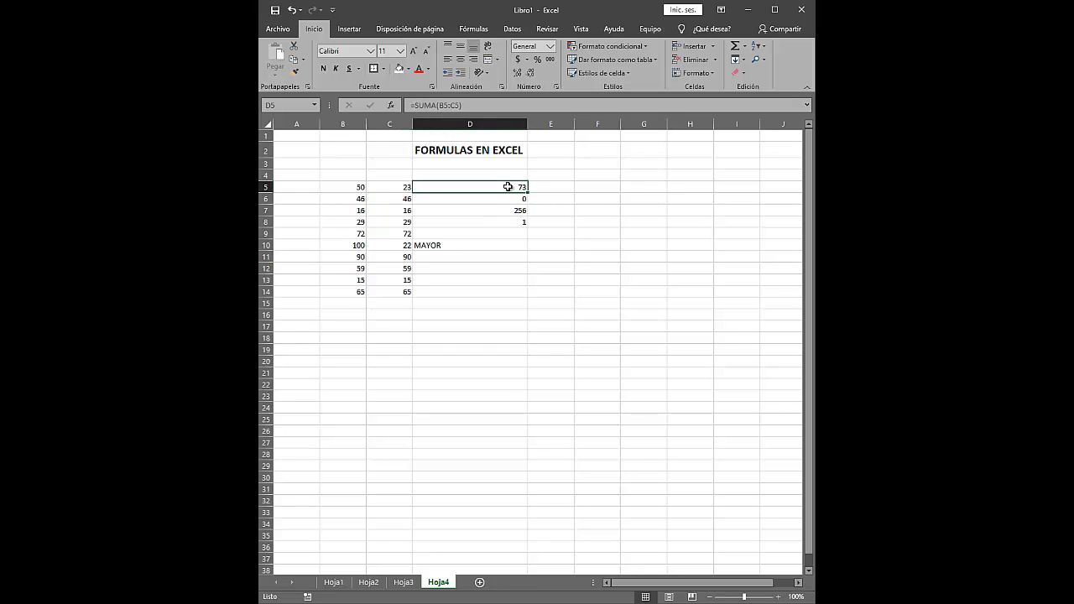
pyautogui.click(453, 245)
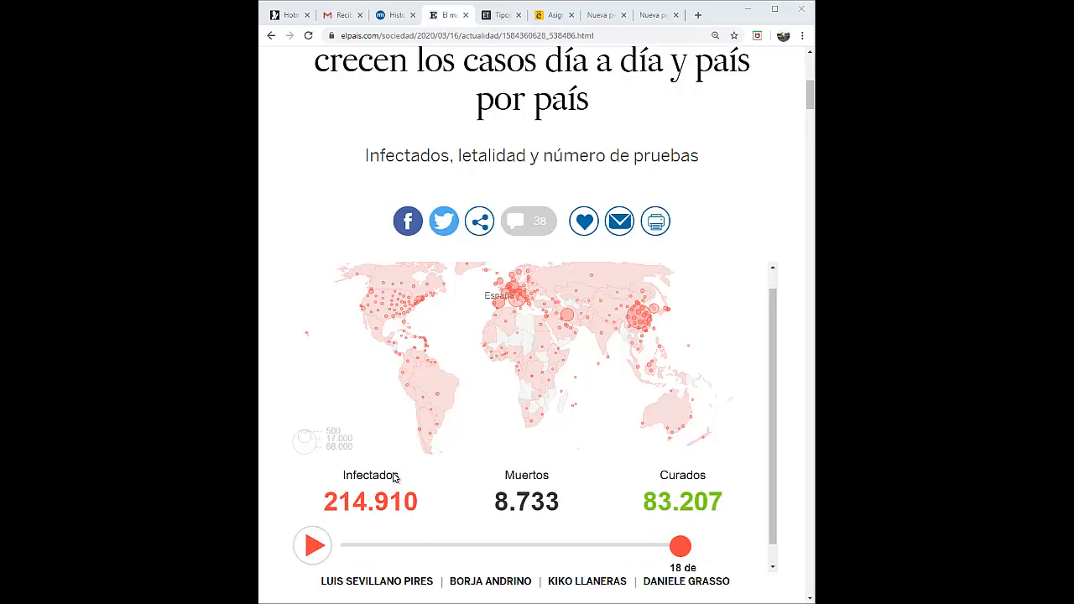
# Examine the infected, deaths and recovered figures below the world map in the El País article.
pyautogui.moveTo(430, 414)
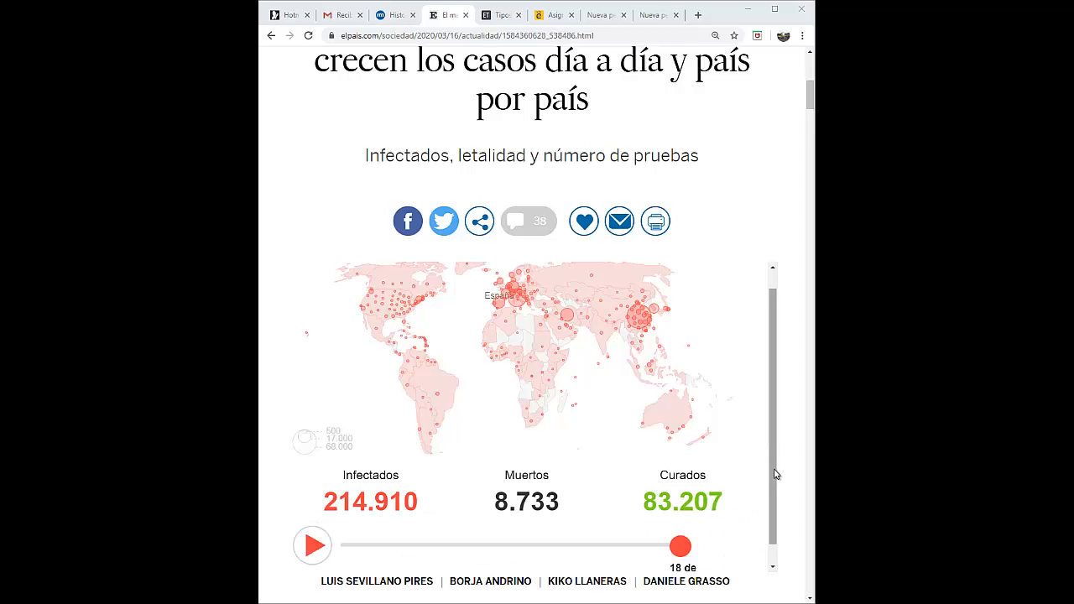
pyautogui.scroll(-1, 778, 537)
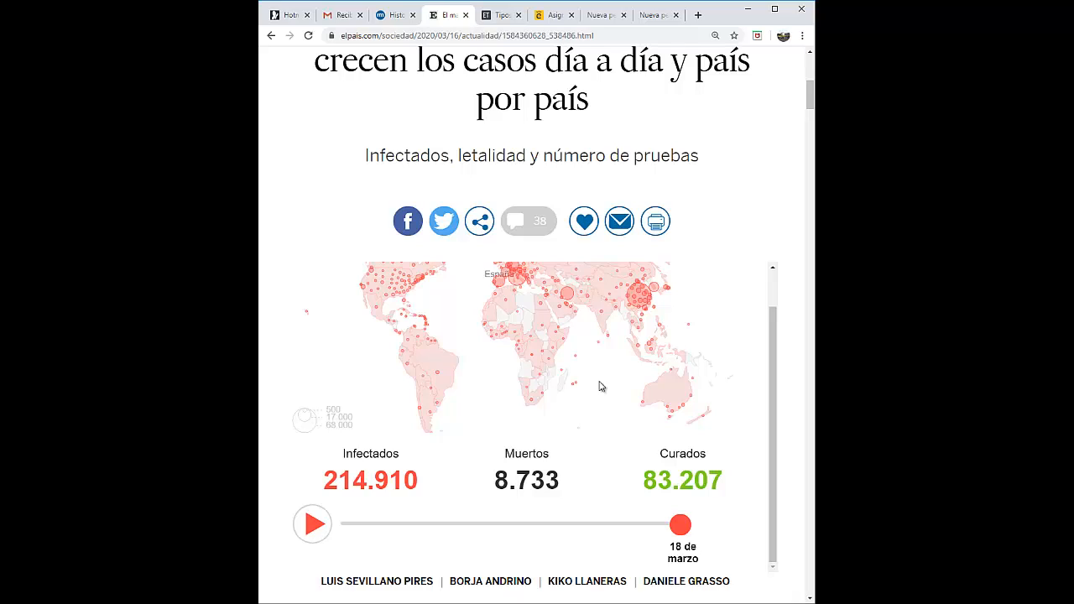
# Examine the article's outbreak world map, including the figures for the Democratic Republic of the Congo, together with the worldwide totals.
pyautogui.moveTo(532, 394)
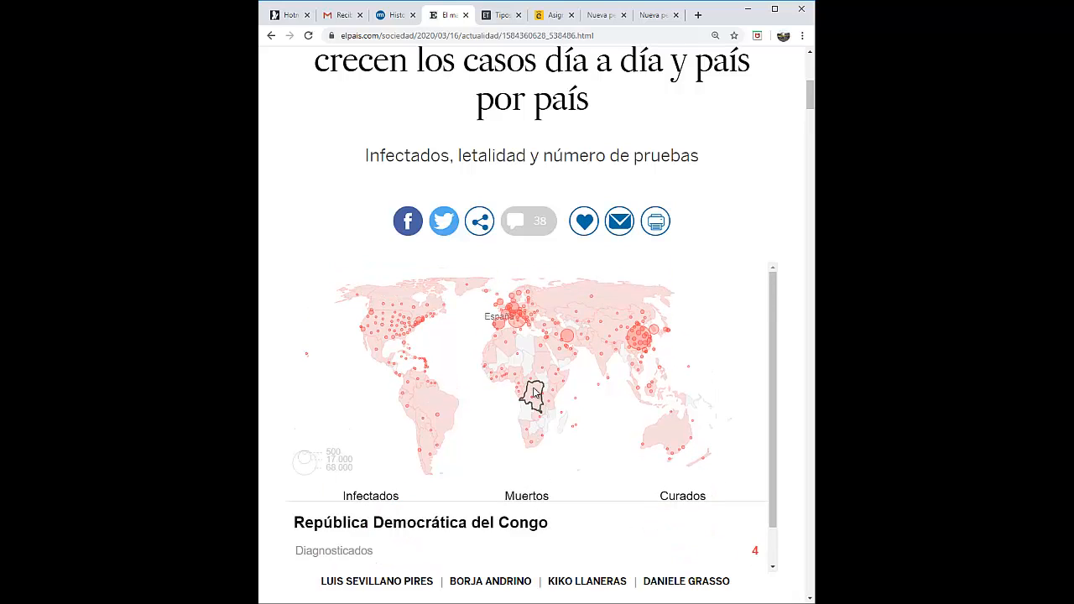
pyautogui.scroll(-1, 628, 408)
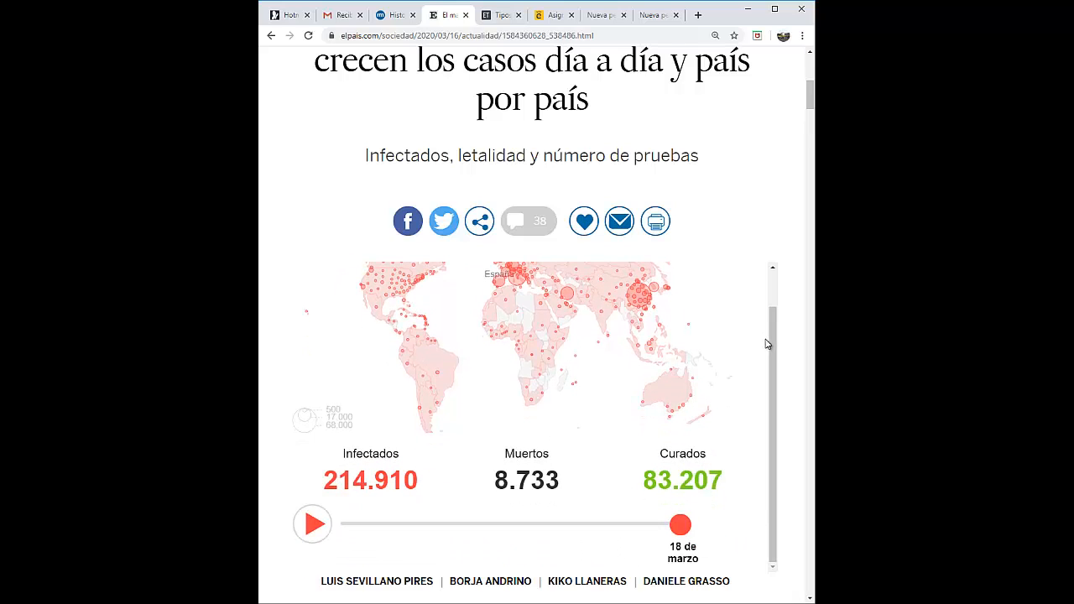
pyautogui.moveTo(770, 346); pyautogui.dragTo(772, 319)
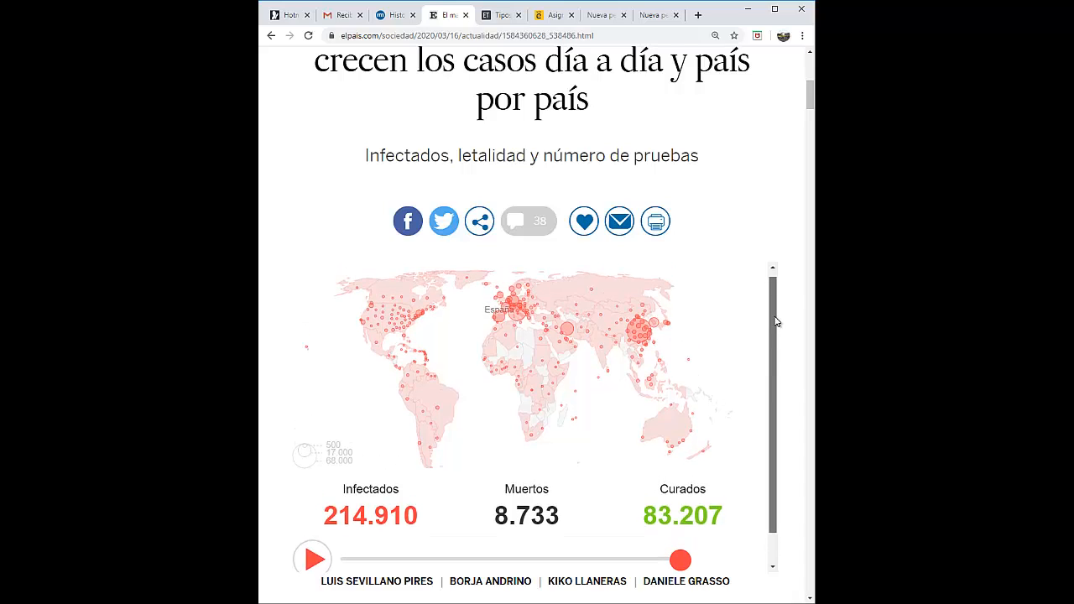
pyautogui.moveTo(358, 359)
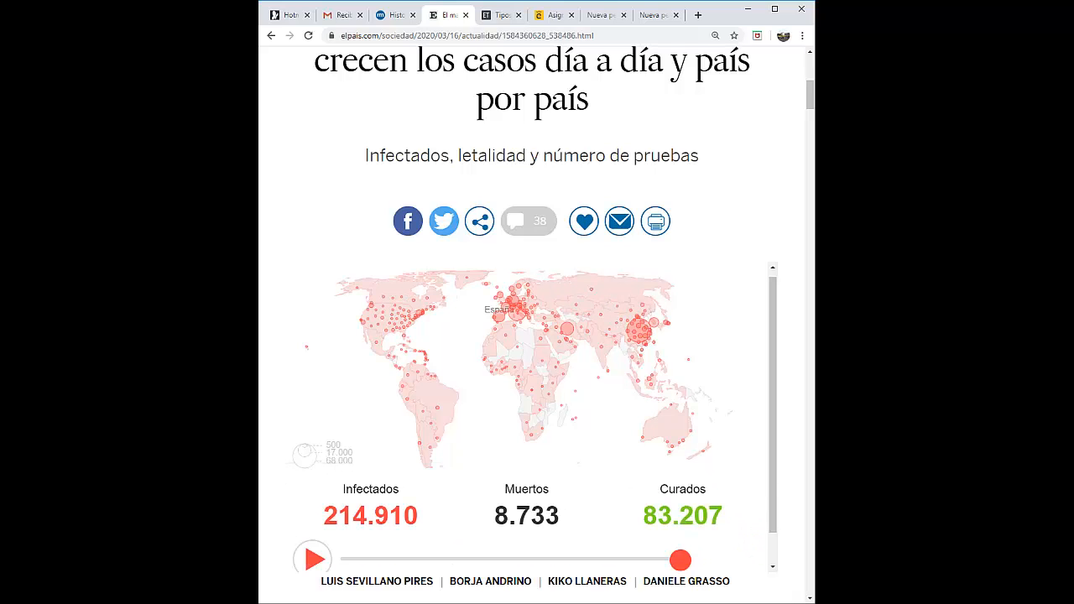
# Check today's date in the system calendar, close it and view Brazil's case figures on the outbreak map.
pyautogui.click(787, 603)
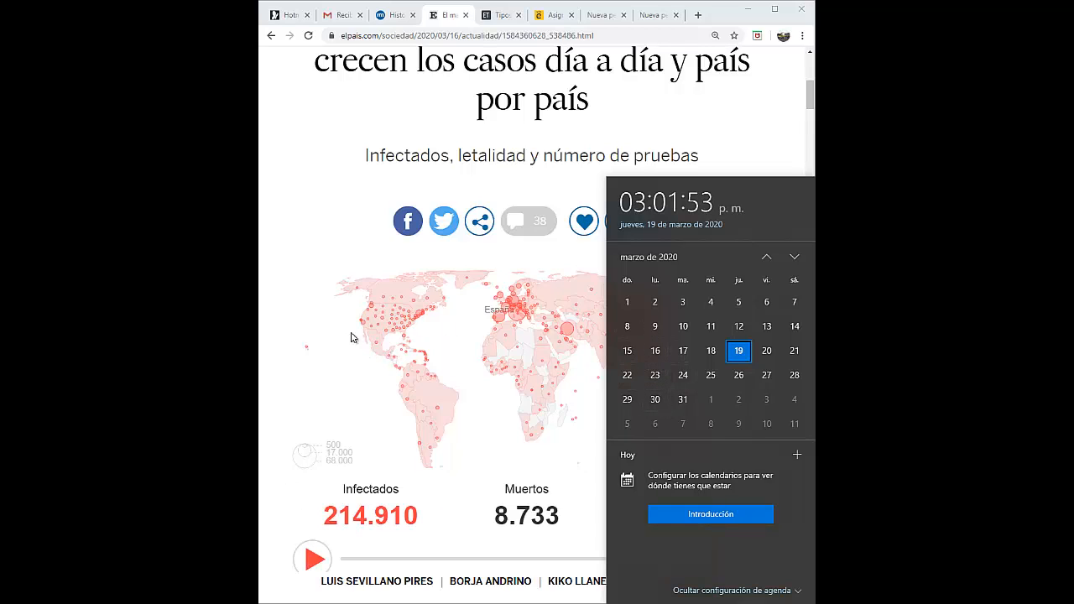
pyautogui.click(324, 314)
pyautogui.moveTo(438, 401)
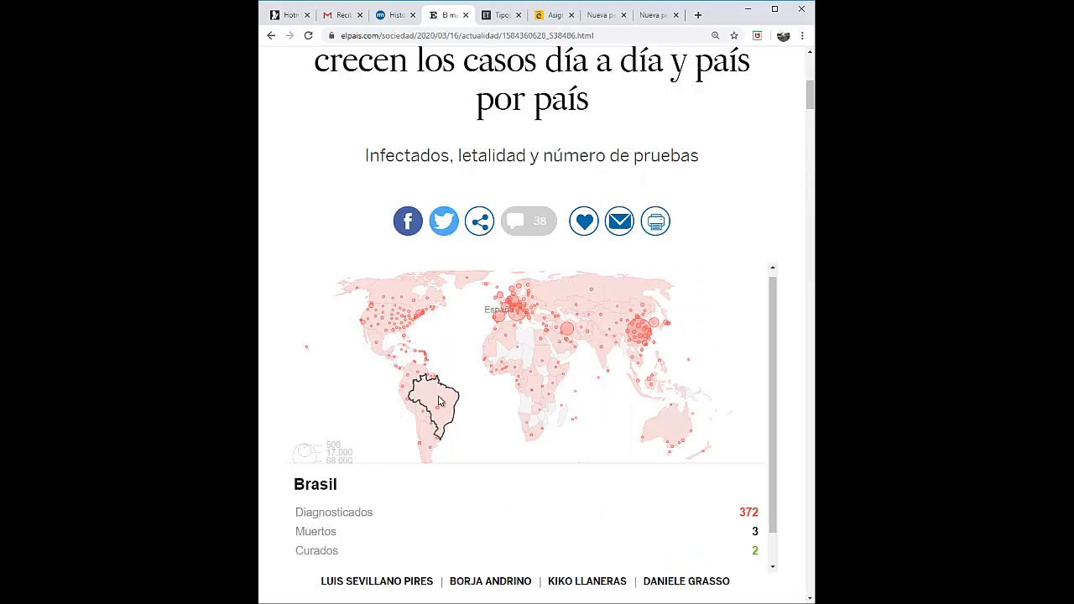
pyautogui.moveTo(417, 329)
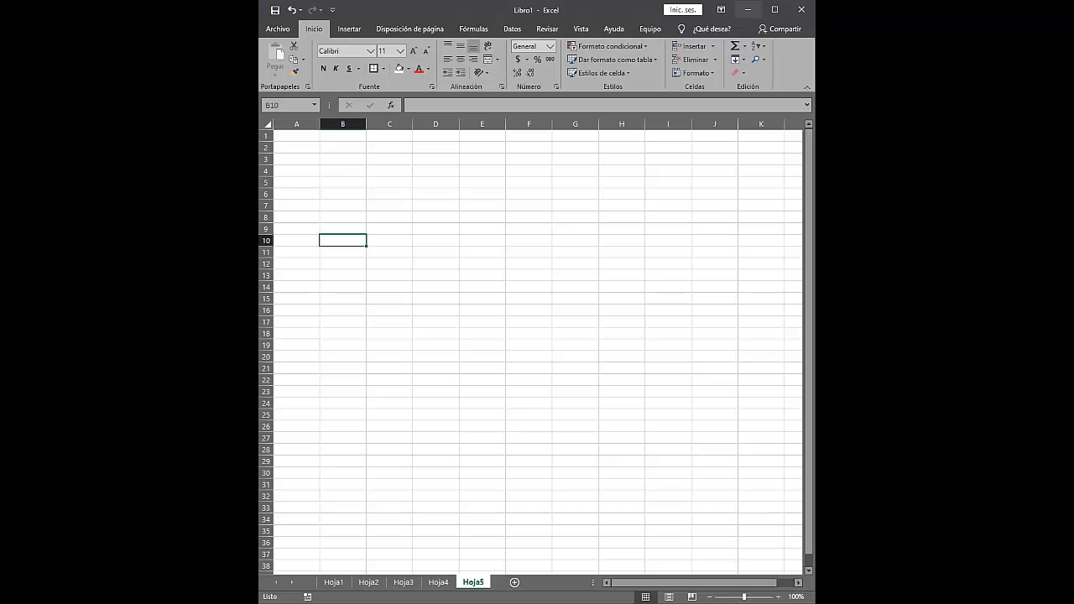
pyautogui.click(384, 346)
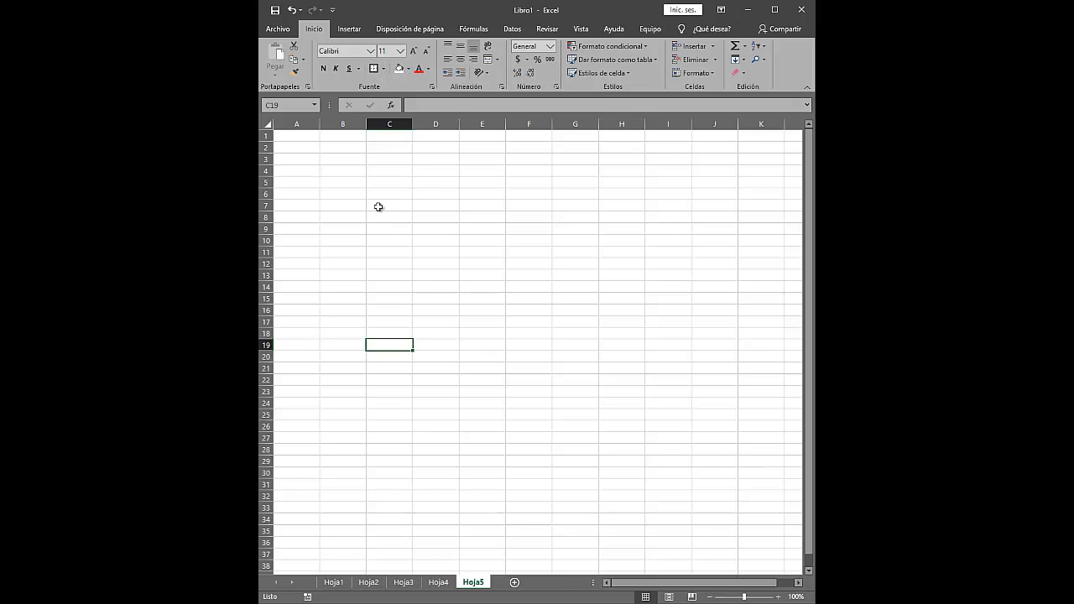
pyautogui.click(398, 272)
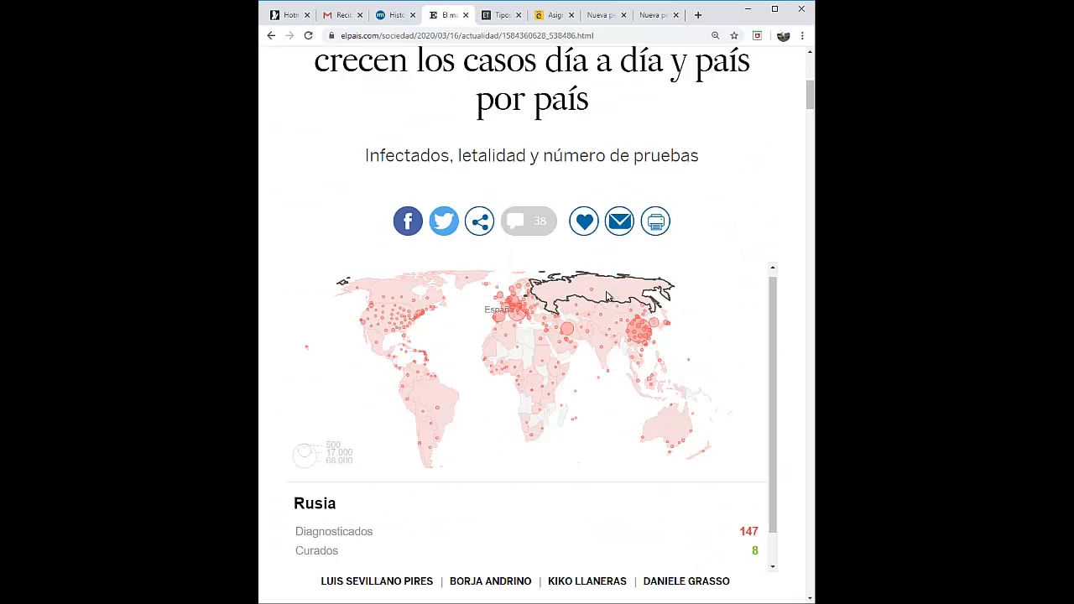
# Return to the El País article and review the full outbreak map, the worldwide totals and the timeline date.
pyautogui.scroll(1, 490, 357)
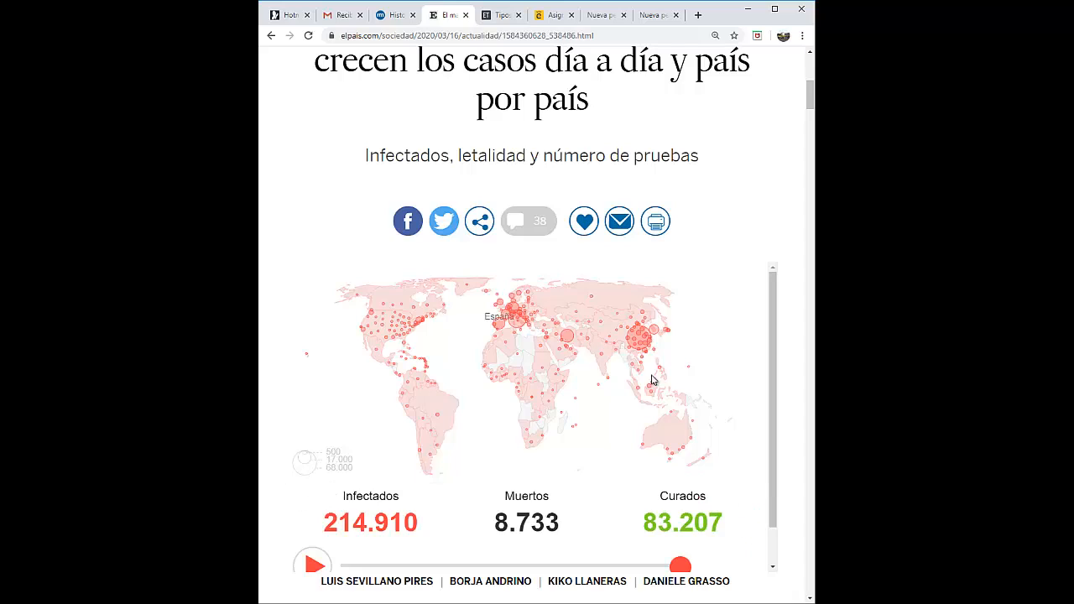
pyautogui.scroll(-1, 579, 386)
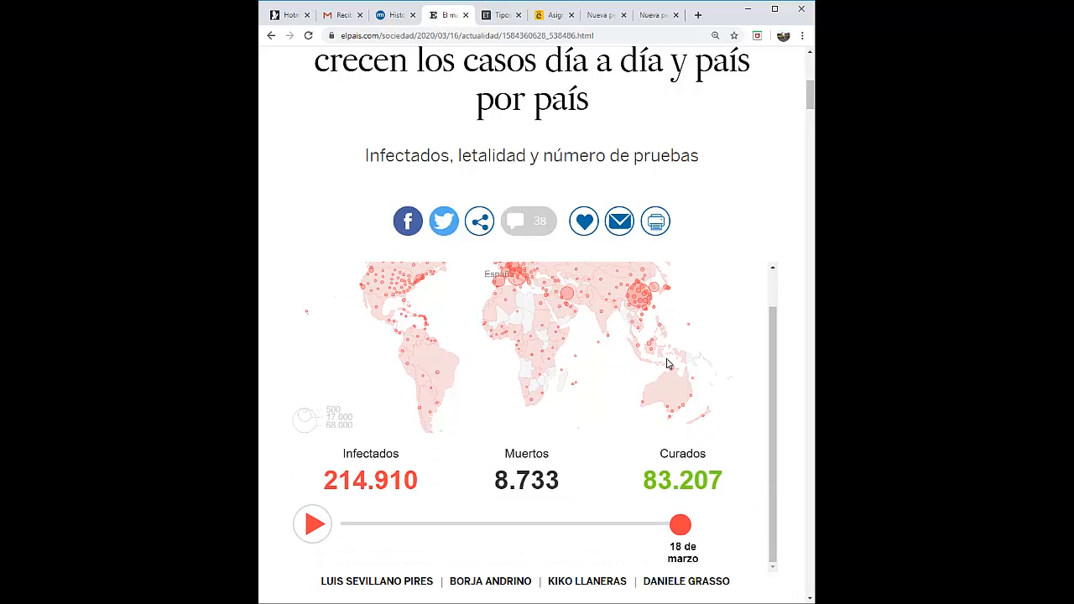